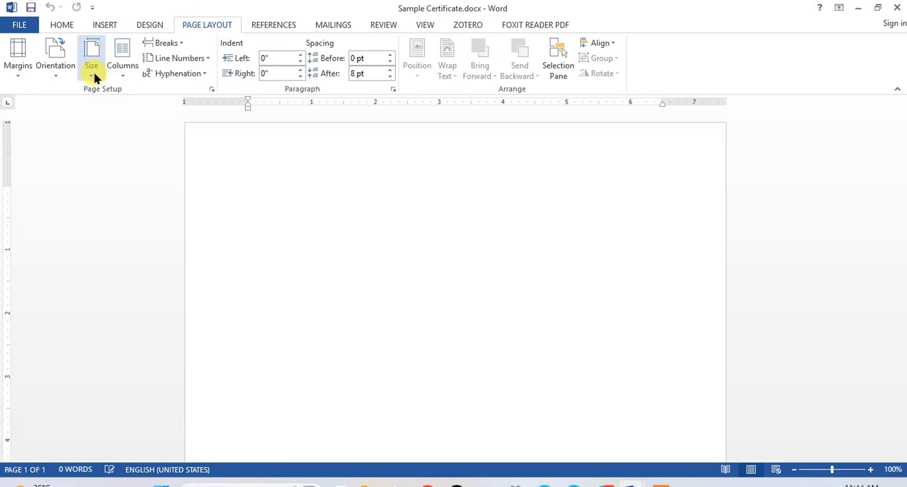
Step: Set up the page as A4 in landscape orientation with Normal margins
{"action": "left_click", "coordinate": [94, 75]}
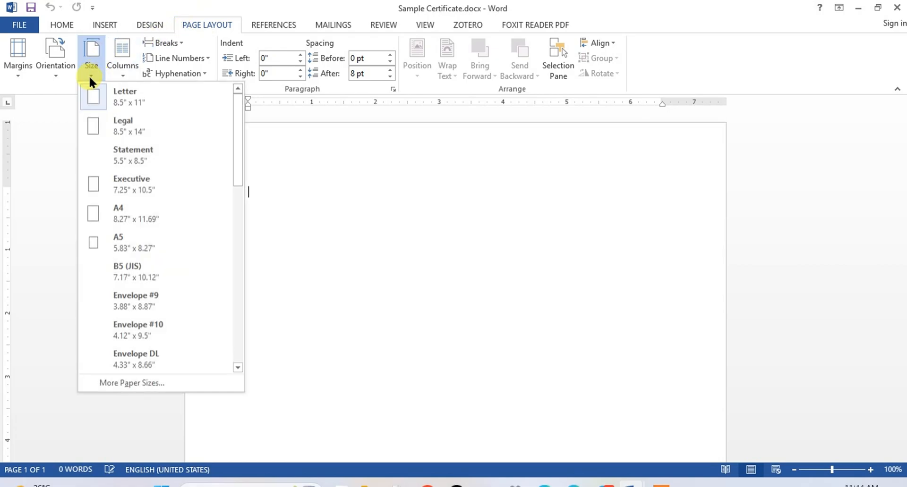
{"action": "left_click", "coordinate": [94, 214]}
{"action": "left_click", "coordinate": [19, 72]}
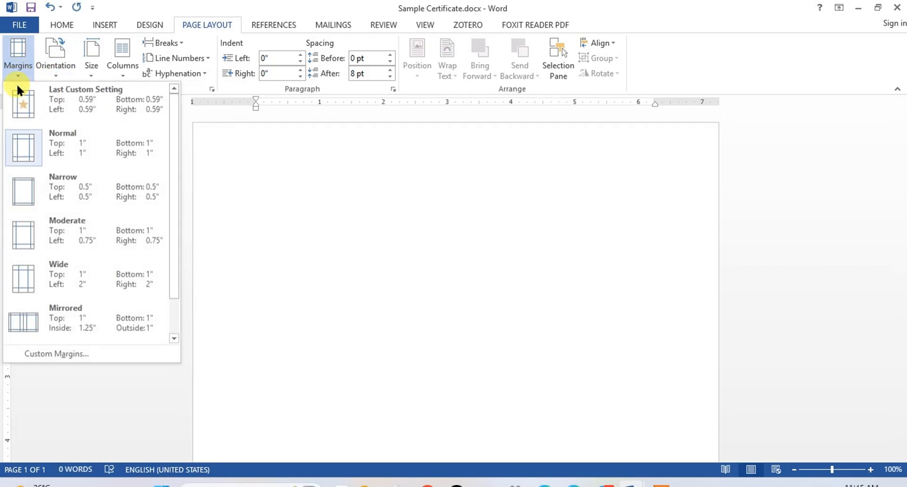
{"action": "left_click", "coordinate": [27, 142]}
{"action": "left_click", "coordinate": [54, 73]}
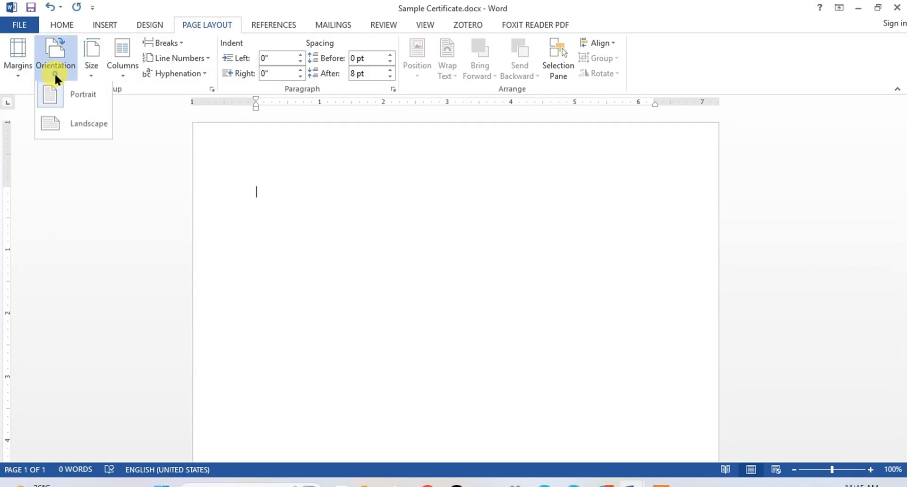
{"action": "left_click", "coordinate": [49, 123]}
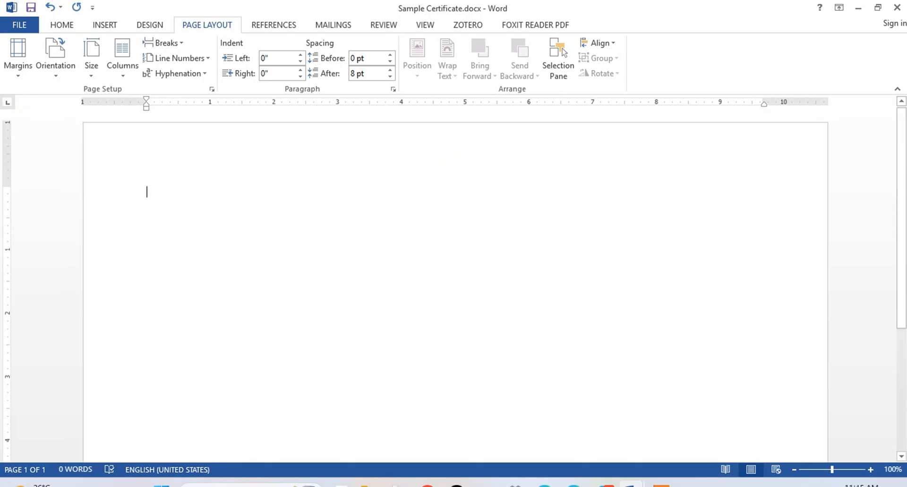
Step: Draw a right triangle about 2.57" high and 2.57" wide near the page's upper-left corner
{"action": "left_click", "coordinate": [105, 26]}
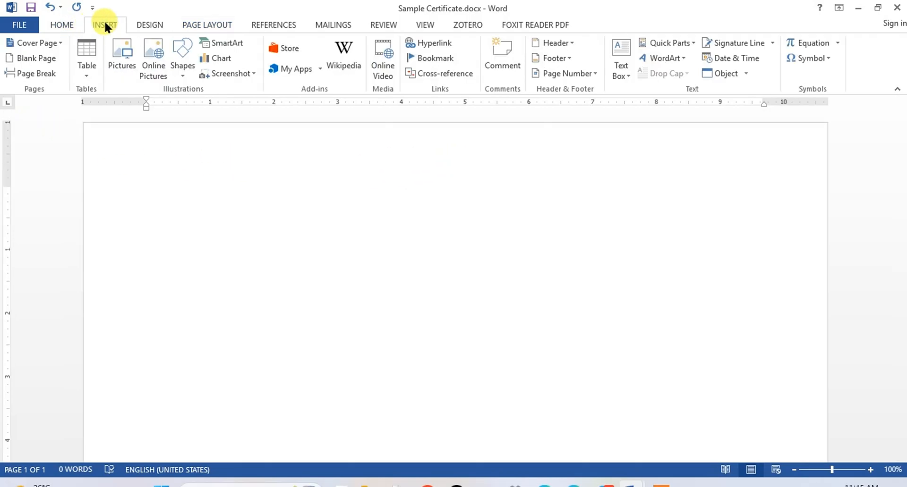
{"action": "left_click", "coordinate": [182, 71]}
{"action": "left_click", "coordinate": [216, 202]}
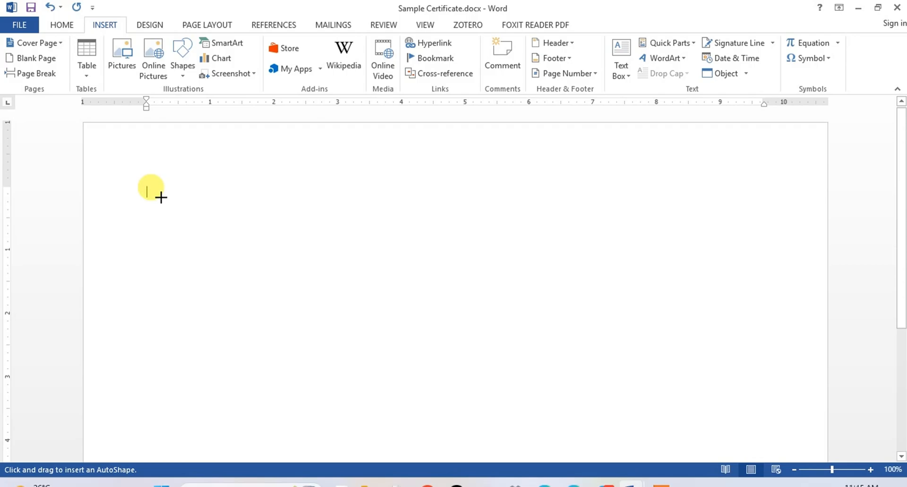
{"action": "mouse_move", "coordinate": [162, 187]}
{"action": "left_mouse_down"}
{"action": "mouse_move", "coordinate": [182, 268]}
{"action": "mouse_move", "coordinate": [326, 351]}
{"action": "left_mouse_up"}
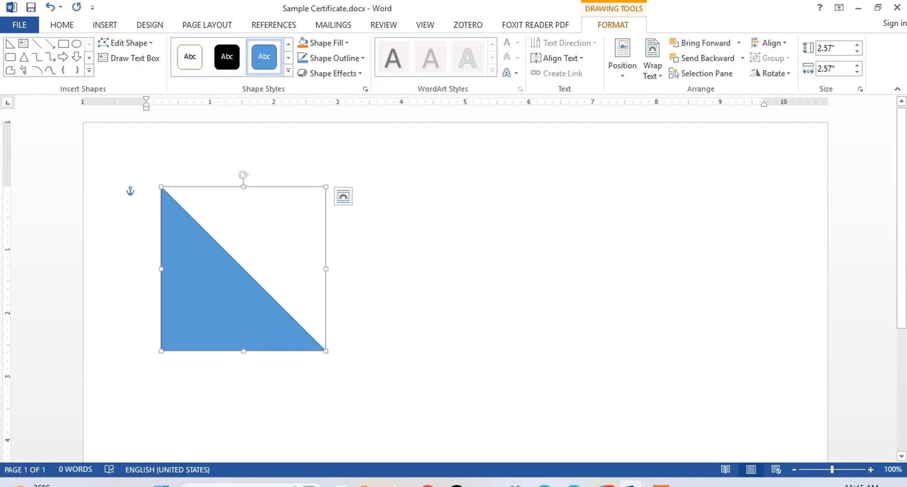
Step: Rotate the triangle so its right angle fits the page's upper-left corner and enlarge it to about 3.02" by 2.94"
{"action": "left_click_drag", "start_coordinate": [242, 177], "coordinate": [336, 264]}
{"action": "left_click_drag", "start_coordinate": [254, 236], "coordinate": [167, 182]}
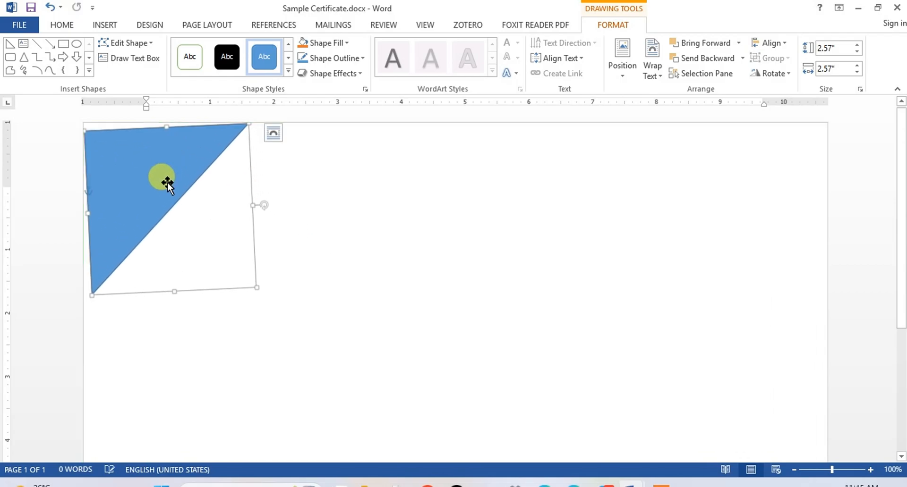
{"action": "left_click_drag", "start_coordinate": [261, 205], "coordinate": [259, 204]}
{"action": "left_click_drag", "start_coordinate": [188, 184], "coordinate": [173, 171]}
{"action": "left_click_drag", "start_coordinate": [246, 286], "coordinate": [273, 308]}
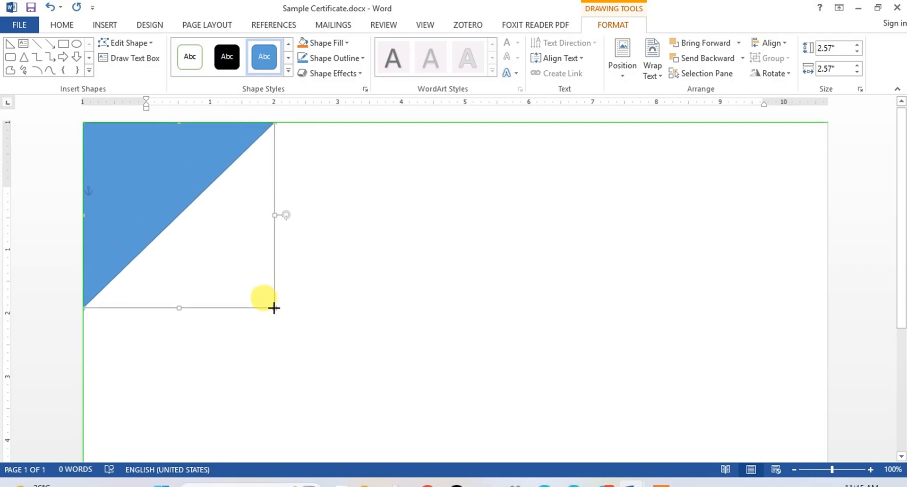
{"action": "left_click", "coordinate": [349, 296]}
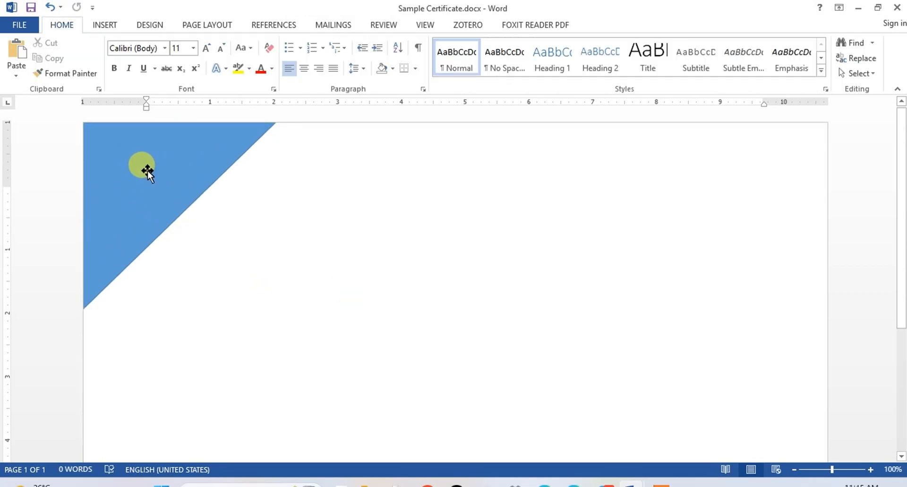
Step: Draw a tall narrow rectangle about 3.24" high and 0.67" wide beside the triangle
{"action": "left_click", "coordinate": [112, 23]}
{"action": "left_click", "coordinate": [173, 70]}
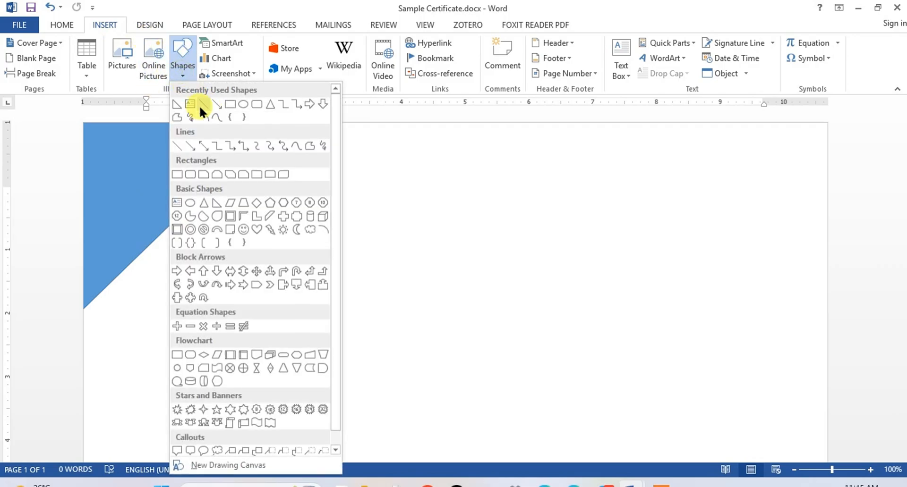
{"action": "left_click", "coordinate": [189, 175]}
{"action": "mouse_move", "coordinate": [299, 187]}
{"action": "left_mouse_down"}
{"action": "mouse_move", "coordinate": [308, 302]}
{"action": "mouse_move", "coordinate": [341, 394]}
{"action": "left_mouse_up"}
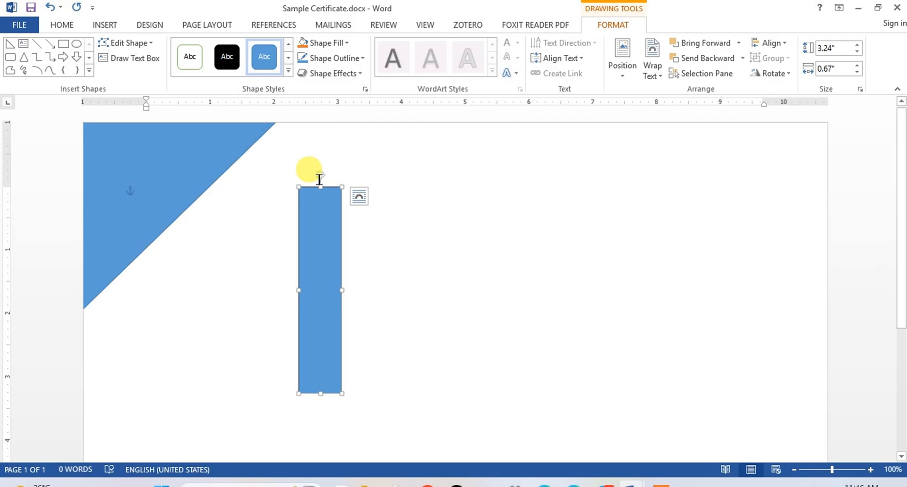
Step: Tilt the rectangle roughly parallel to the triangle's diagonal edge and lengthen it to about 4.56"
{"action": "left_click_drag", "start_coordinate": [319, 174], "coordinate": [398, 205]}
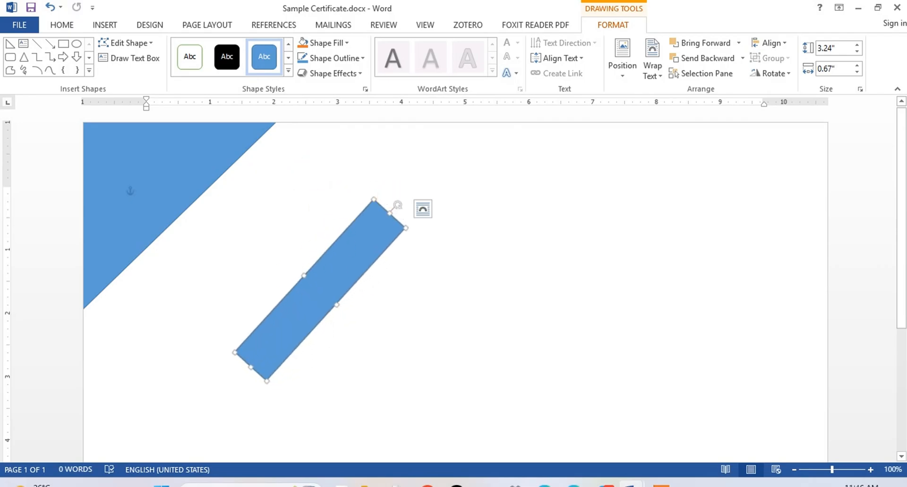
{"action": "left_click_drag", "start_coordinate": [250, 367], "coordinate": [207, 411]}
{"action": "left_click_drag", "start_coordinate": [388, 212], "coordinate": [405, 196]}
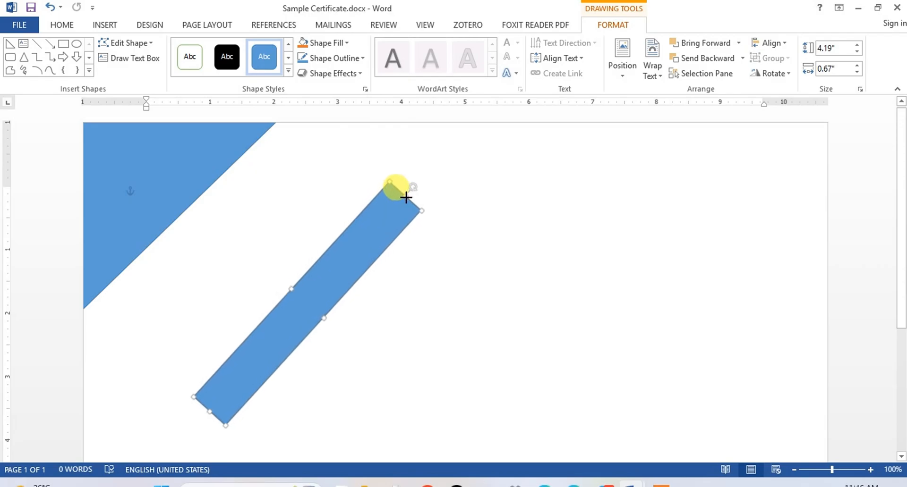
{"action": "left_click", "coordinate": [439, 266]}
Step: Duplicate the tilted bar and place the copy parallel to the original on its lower-right side
{"action": "left_click", "coordinate": [373, 252]}
{"action": "left_click_drag", "start_coordinate": [367, 248], "coordinate": [417, 295]}
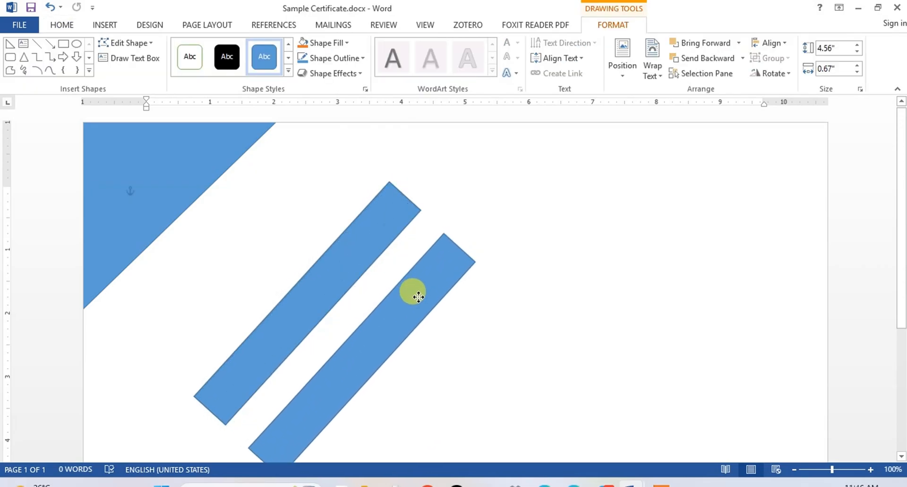
{"action": "left_click", "coordinate": [348, 262]}
Step: Give the corner triangle a green outline and a green fill
{"action": "left_click", "coordinate": [166, 195]}
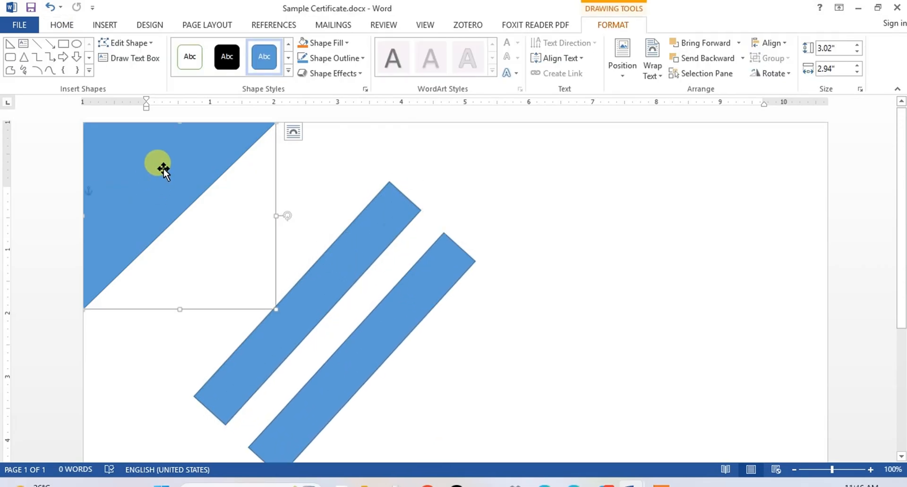
{"action": "left_click", "coordinate": [361, 58]}
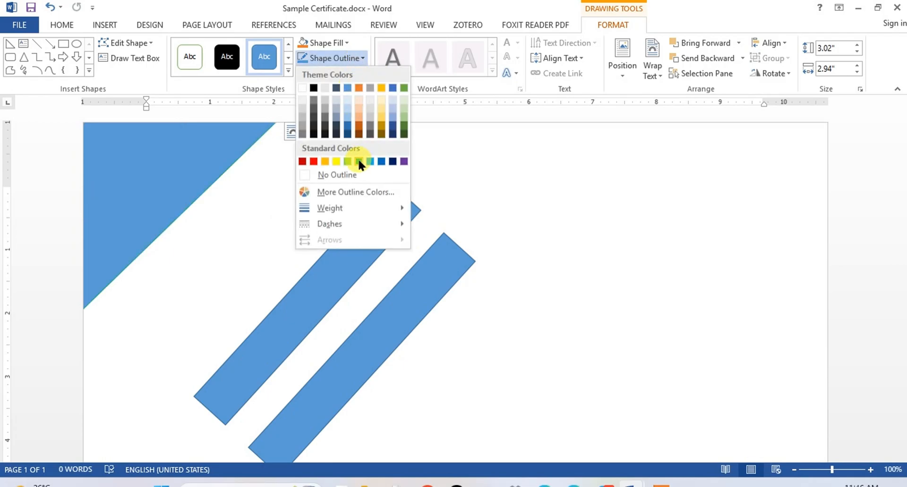
{"action": "left_click", "coordinate": [358, 158]}
{"action": "left_click", "coordinate": [347, 44]}
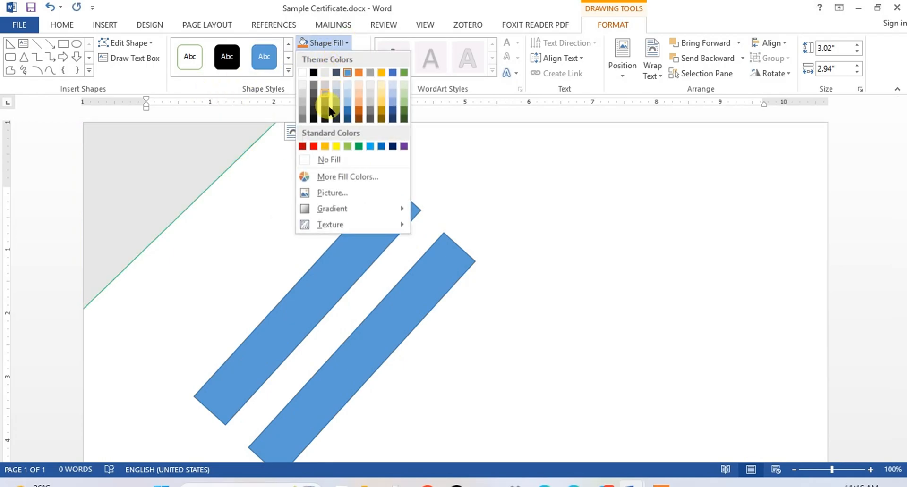
{"action": "left_click", "coordinate": [356, 144]}
Step: Fill the upper tilted bar with yellow and the lower tilted bar with red
{"action": "left_click", "coordinate": [353, 253]}
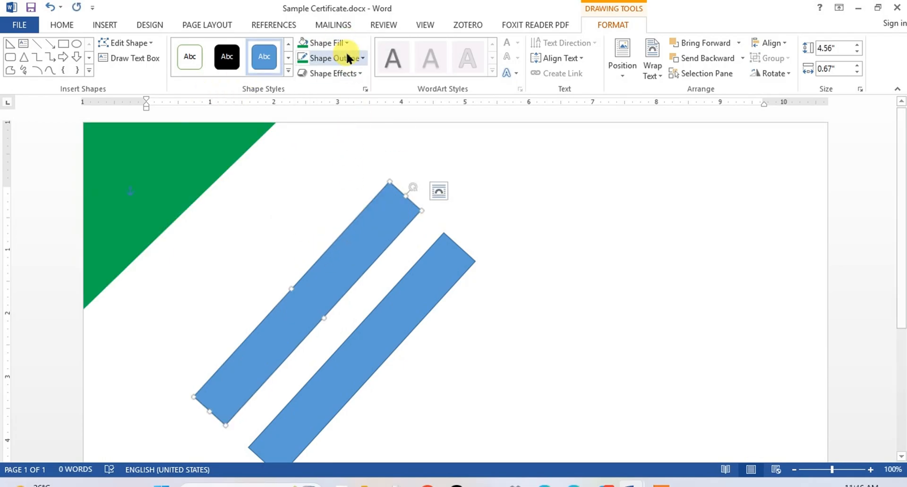
{"action": "left_click", "coordinate": [346, 43]}
{"action": "left_click", "coordinate": [336, 146]}
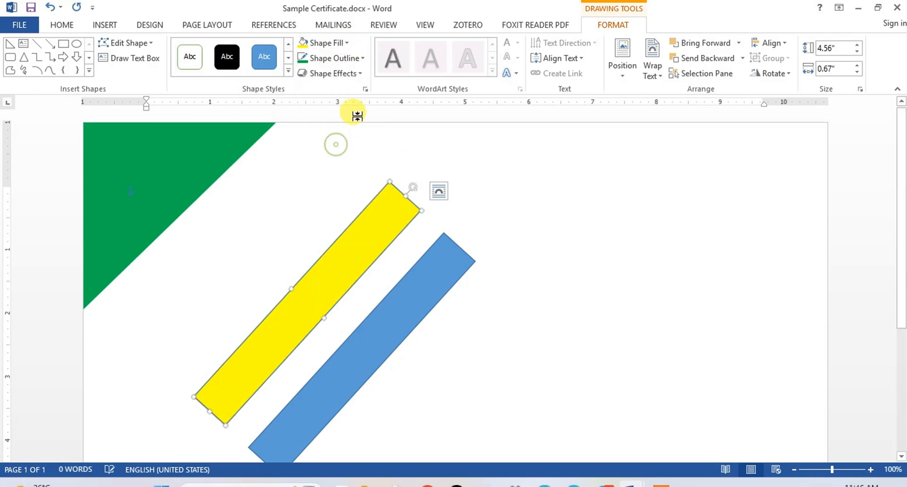
{"action": "left_click", "coordinate": [419, 287]}
{"action": "left_click", "coordinate": [346, 43]}
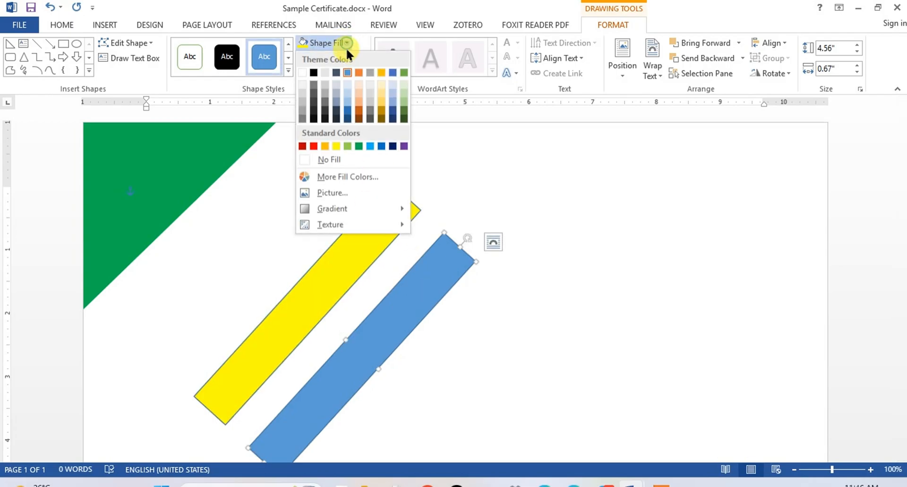
{"action": "left_click", "coordinate": [315, 146]}
Step: Move the yellow and red bars over the green triangle so they form adjacent diagonal stripes across the page corner
{"action": "left_click_drag", "start_coordinate": [359, 227], "coordinate": [197, 127]}
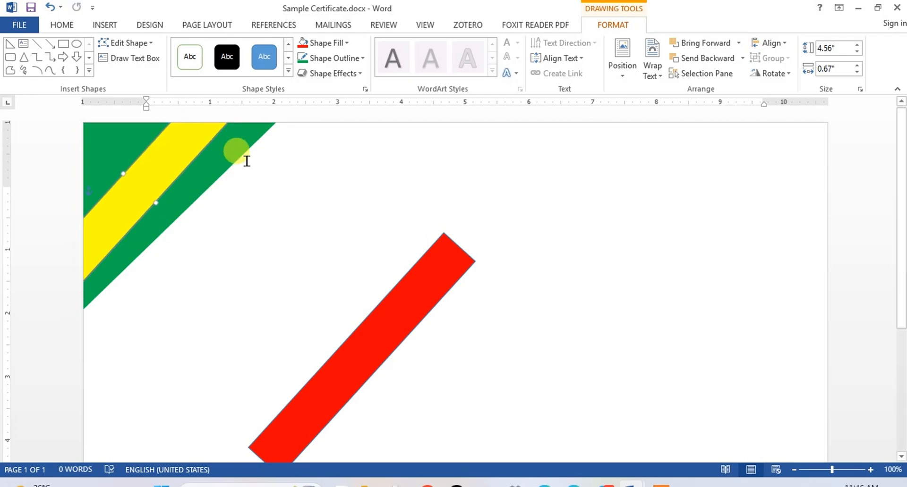
{"action": "left_click_drag", "start_coordinate": [370, 335], "coordinate": [233, 137]}
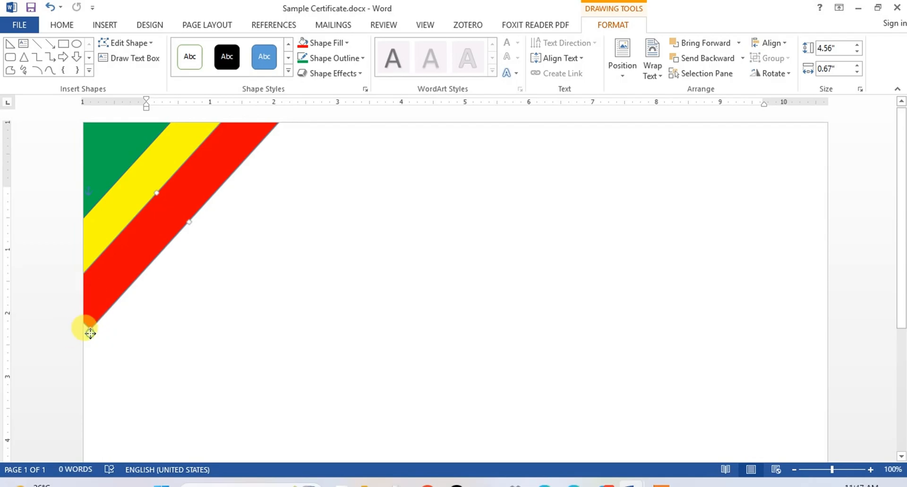
{"action": "left_click_drag", "start_coordinate": [90, 334], "coordinate": [77, 328]}
{"action": "left_click", "coordinate": [147, 191]}
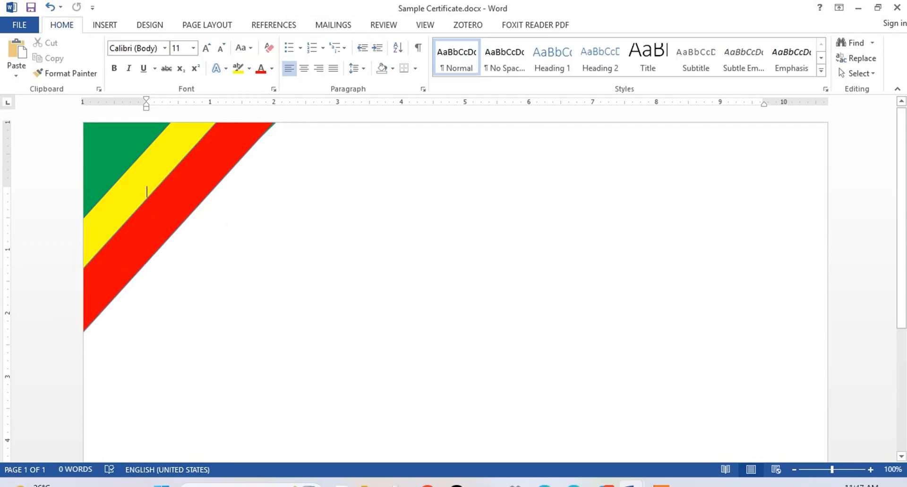
Step: Group the green triangle with the yellow and red stripes into one corner decoration
{"action": "left_click", "coordinate": [110, 152]}
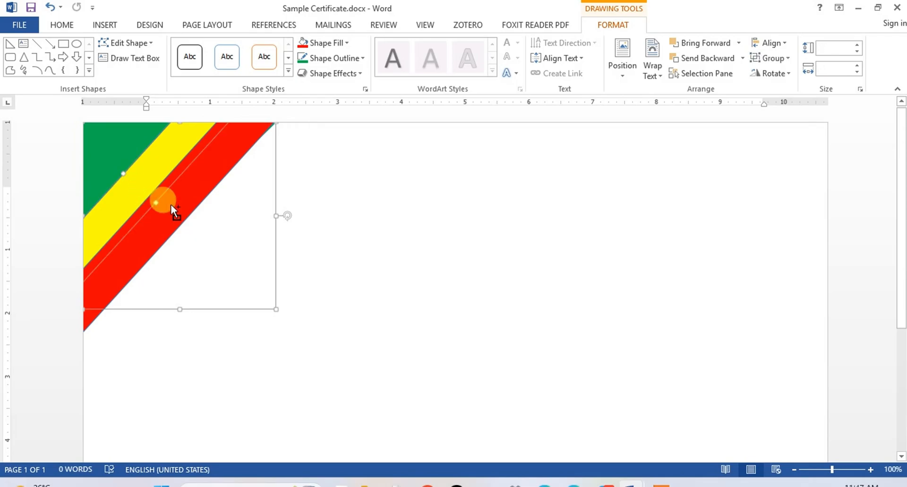
{"action": "left_click", "coordinate": [768, 58]}
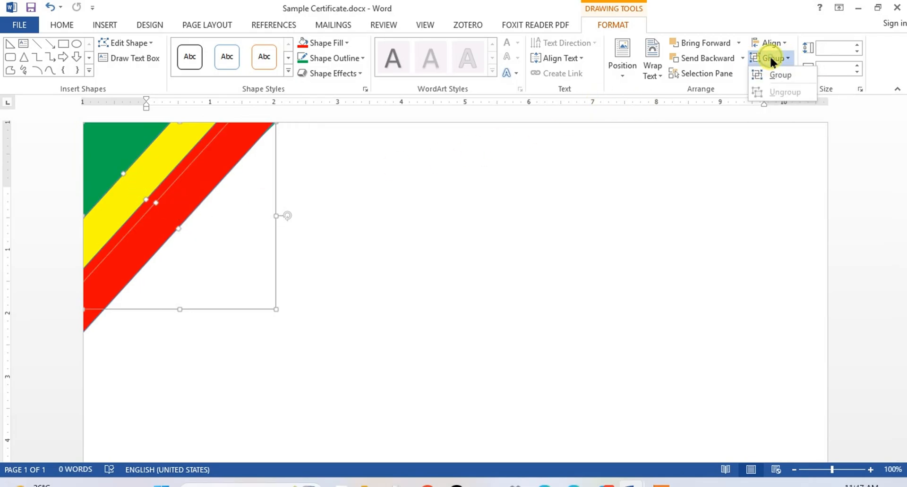
{"action": "left_click", "coordinate": [776, 74]}
{"action": "left_click", "coordinate": [118, 167]}
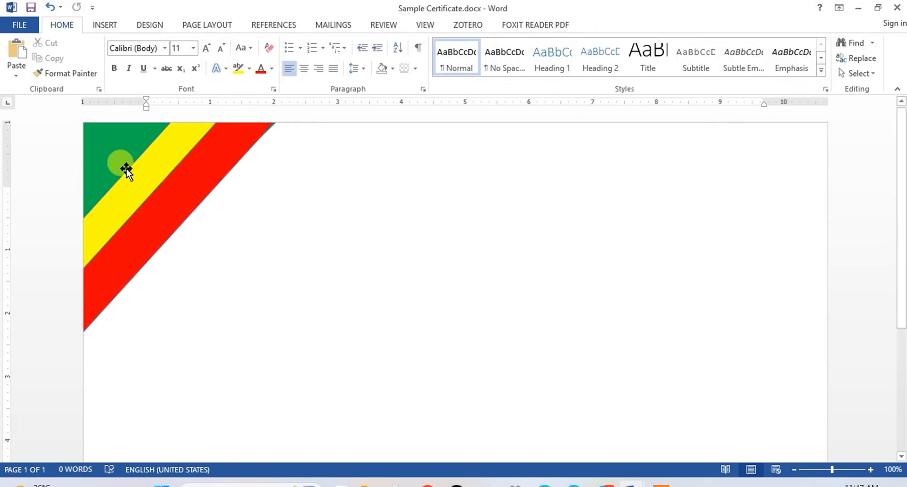
Step: Duplicate the grouped corner decoration, rotate the copy about half a turn and fit it into the page's lower-right corner
{"action": "left_click_drag", "start_coordinate": [126, 170], "coordinate": [296, 271]}
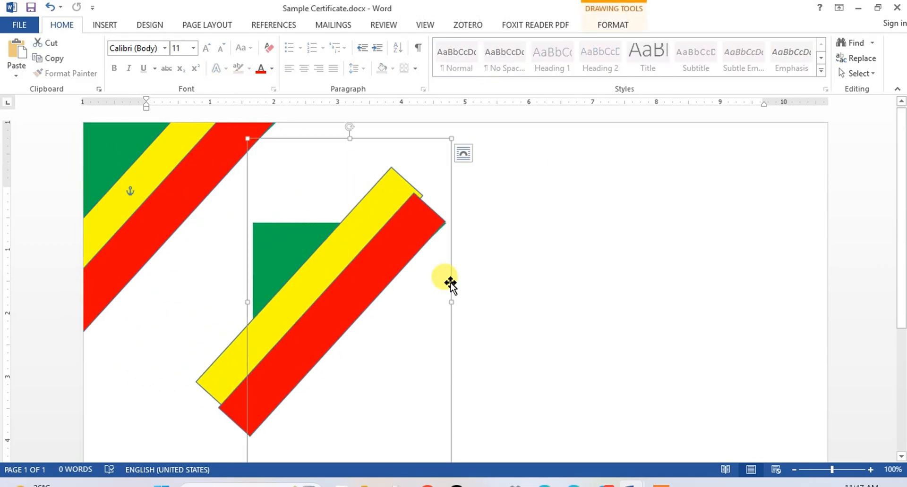
{"action": "left_click_drag", "start_coordinate": [350, 127], "coordinate": [371, 472]}
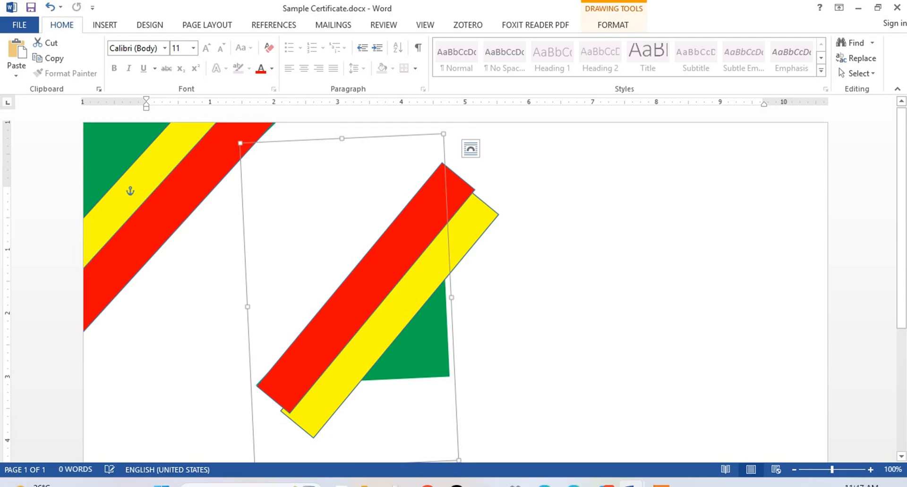
{"action": "scroll", "coordinate": [130, 192], "scroll_direction": "down", "scroll_amount": 5}
{"action": "left_click_drag", "start_coordinate": [385, 167], "coordinate": [762, 345]}
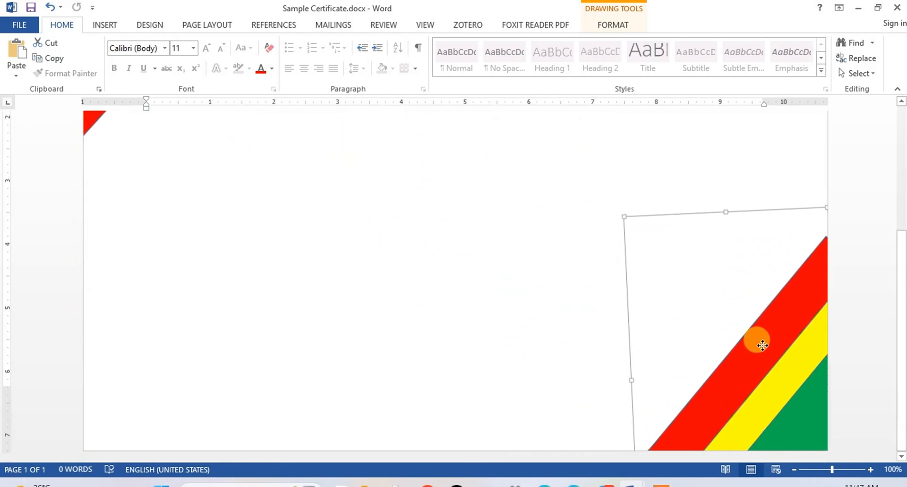
{"action": "left_click", "coordinate": [849, 340]}
{"action": "scroll", "coordinate": [850, 340], "scroll_direction": "down", "scroll_amount": 6}
{"action": "scroll", "coordinate": [850, 340], "scroll_direction": "up", "scroll_amount": 8}
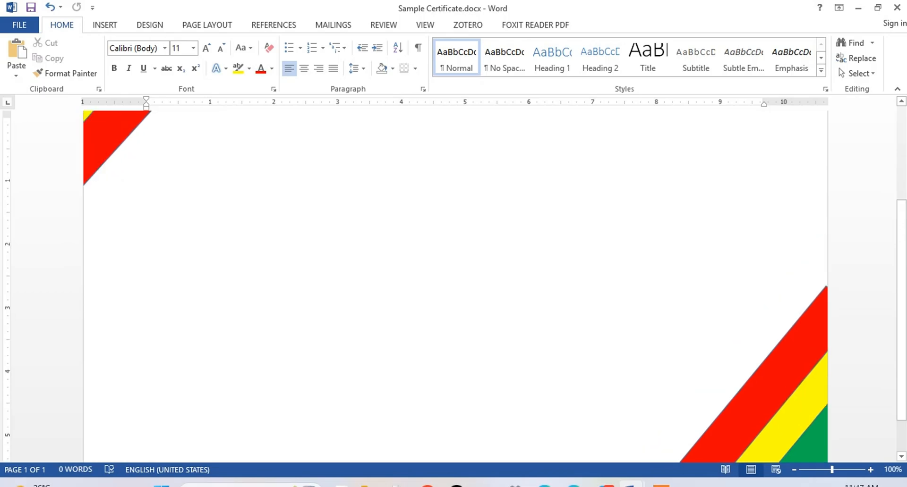
{"action": "scroll", "coordinate": [455, 283], "scroll_direction": "down", "scroll_amount": 6}
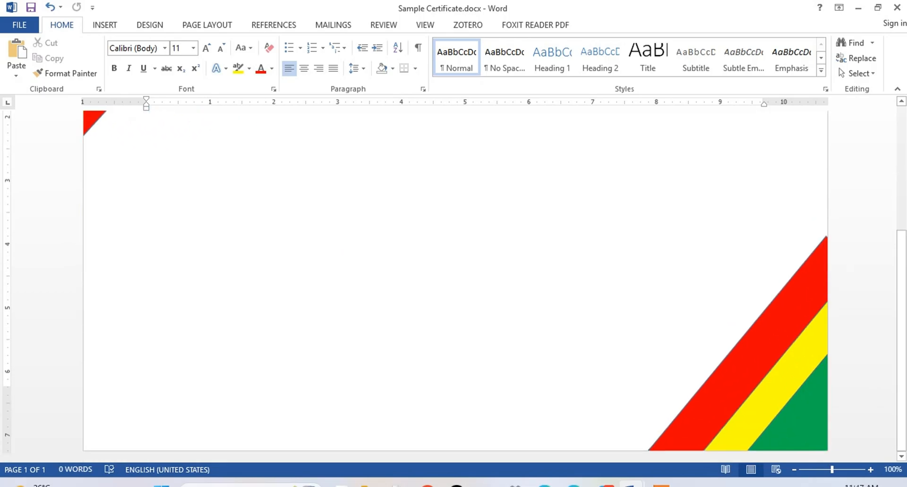
Step: Draw a large rectangle about 6.81" high and 9.39" wide across the page between the two corner decorations
{"action": "scroll", "coordinate": [455, 283], "scroll_direction": "up", "scroll_amount": 5}
{"action": "scroll", "coordinate": [456, 284], "scroll_direction": "up", "scroll_amount": 1}
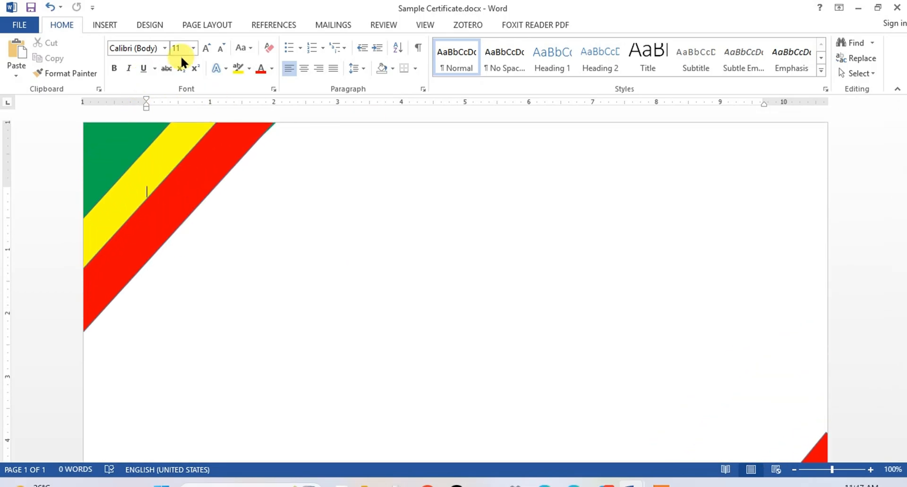
{"action": "left_click", "coordinate": [113, 26]}
{"action": "left_click", "coordinate": [180, 70]}
{"action": "left_click", "coordinate": [181, 173]}
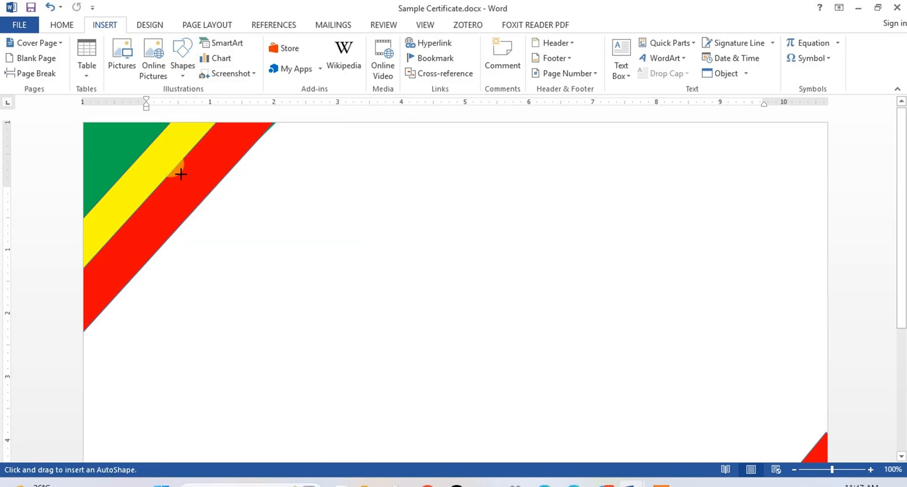
{"action": "left_click_drag", "start_coordinate": [172, 190], "coordinate": [769, 428]}
{"action": "scroll", "coordinate": [804, 198], "scroll_direction": "up", "scroll_amount": 5}
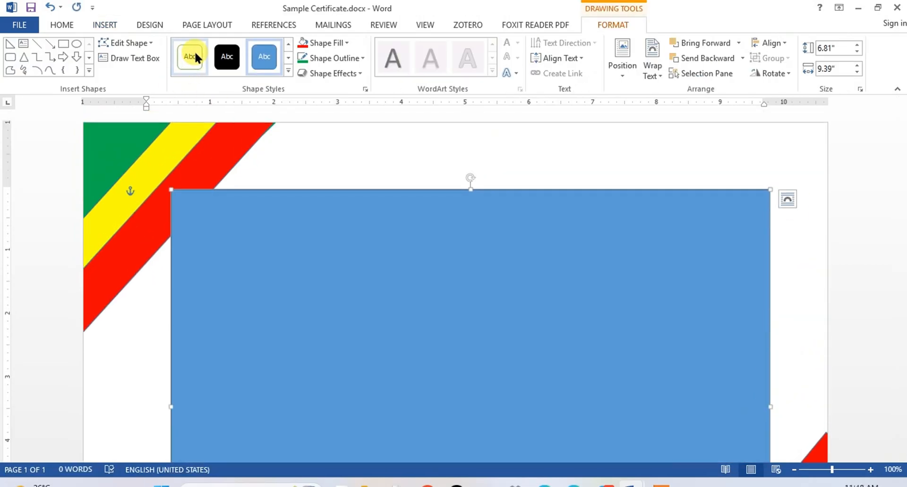
Step: Give the large rectangle the white-filled style with a green outline and center it horizontally on the page
{"action": "left_click", "coordinate": [194, 58]}
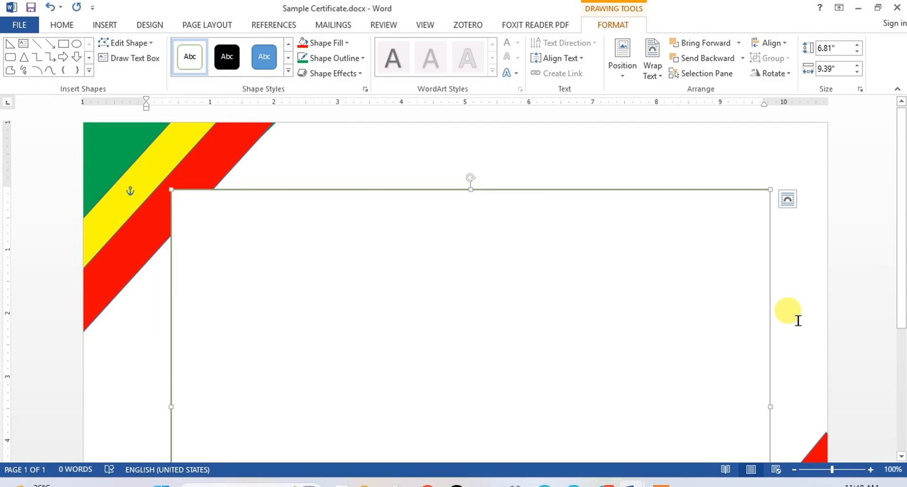
{"action": "left_click", "coordinate": [779, 42]}
{"action": "left_click", "coordinate": [765, 74]}
{"action": "scroll", "coordinate": [253, 267], "scroll_direction": "down", "scroll_amount": 3}
{"action": "scroll", "coordinate": [253, 266], "scroll_direction": "up", "scroll_amount": 3}
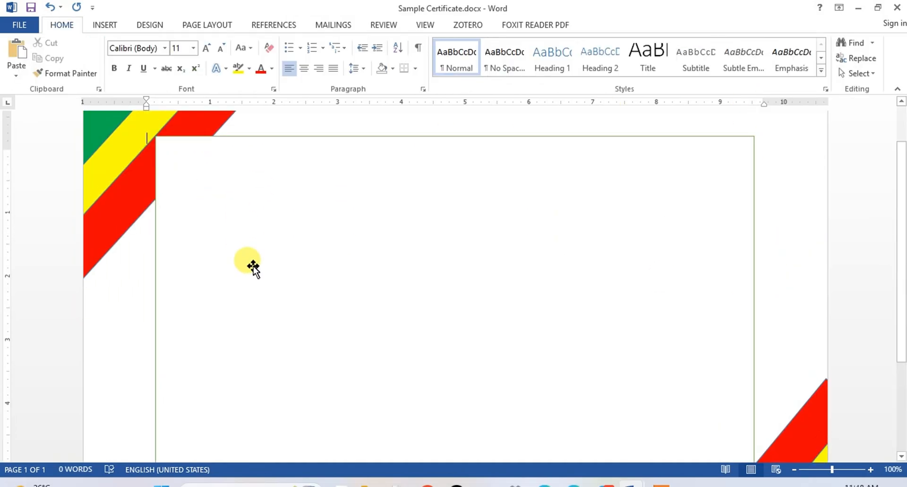
{"action": "scroll", "coordinate": [249, 265], "scroll_direction": "down", "scroll_amount": 5}
{"action": "scroll", "coordinate": [249, 265], "scroll_direction": "up", "scroll_amount": 5}
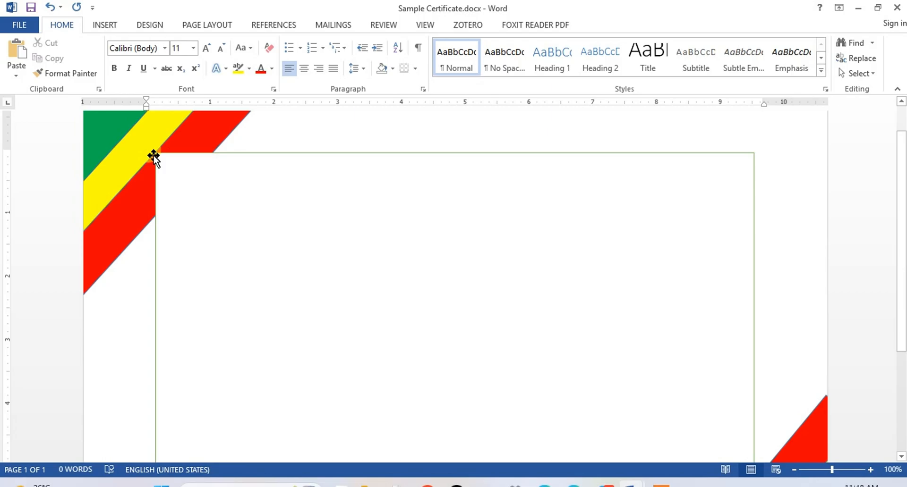
Step: Shift the large rectangle slightly toward the page's upper-left corner and extend its right edge over the lower-right corner stripes
{"action": "left_click_drag", "start_coordinate": [155, 300], "coordinate": [132, 287]}
{"action": "scroll", "coordinate": [371, 285], "scroll_direction": "down", "scroll_amount": 5}
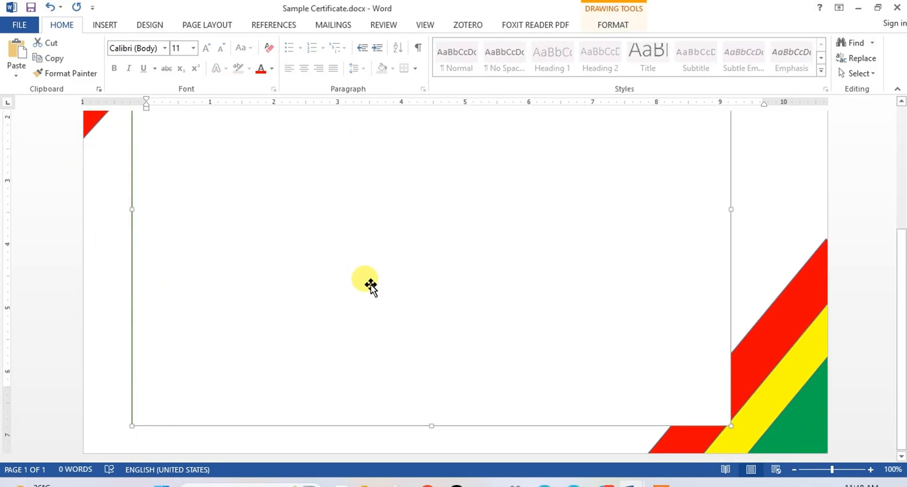
{"action": "scroll", "coordinate": [651, 379], "scroll_direction": "up", "scroll_amount": 5}
{"action": "scroll", "coordinate": [581, 356], "scroll_direction": "down", "scroll_amount": 5}
{"action": "scroll", "coordinate": [581, 356], "scroll_direction": "up", "scroll_amount": 4}
{"action": "left_click_drag", "start_coordinate": [730, 301], "coordinate": [764, 299]}
{"action": "scroll", "coordinate": [569, 299], "scroll_direction": "up", "scroll_amount": 3}
{"action": "scroll", "coordinate": [520, 330], "scroll_direction": "down", "scroll_amount": 5}
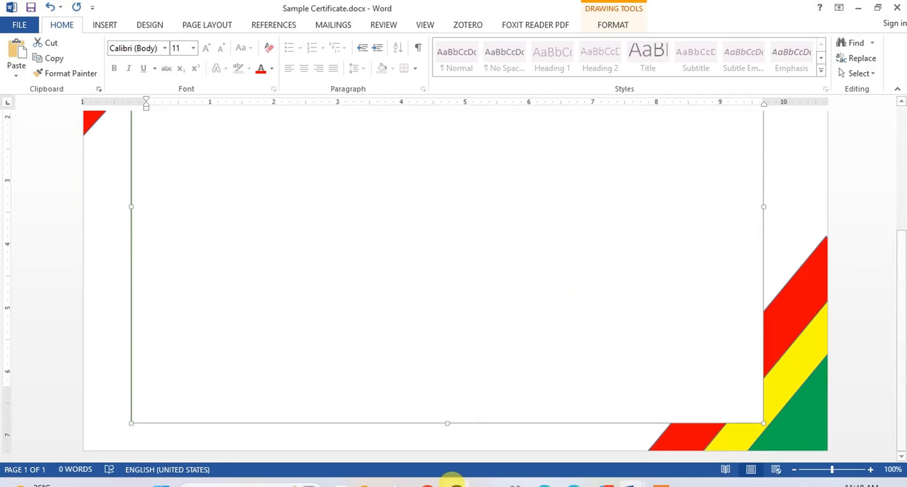
Step: Raise the large rectangle's top edge and extend its right edge to make it about 7.1" high and 10.13" wide
{"action": "scroll", "coordinate": [479, 364], "scroll_direction": "up", "scroll_amount": 5}
{"action": "left_click_drag", "start_coordinate": [447, 183], "coordinate": [447, 169]}
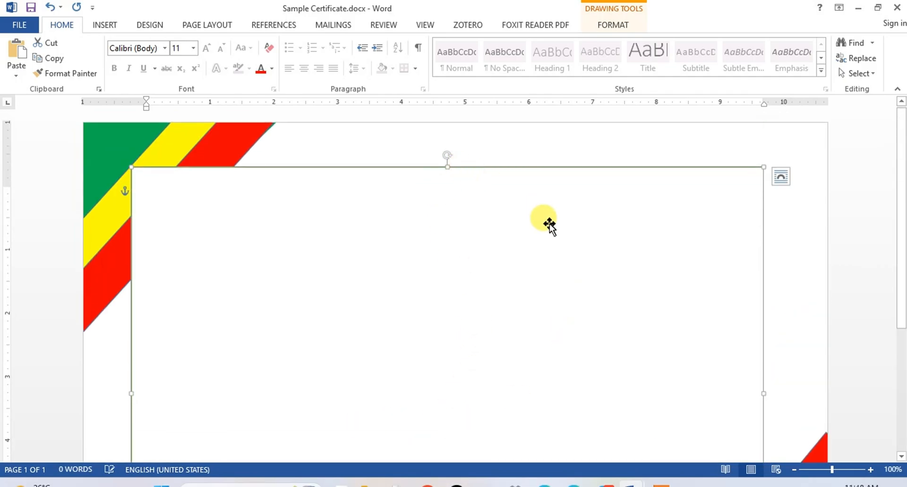
{"action": "scroll", "coordinate": [547, 227], "scroll_direction": "down", "scroll_amount": 5}
{"action": "left_click_drag", "start_coordinate": [763, 194], "coordinate": [777, 197]}
{"action": "scroll", "coordinate": [708, 219], "scroll_direction": "up", "scroll_amount": 5}
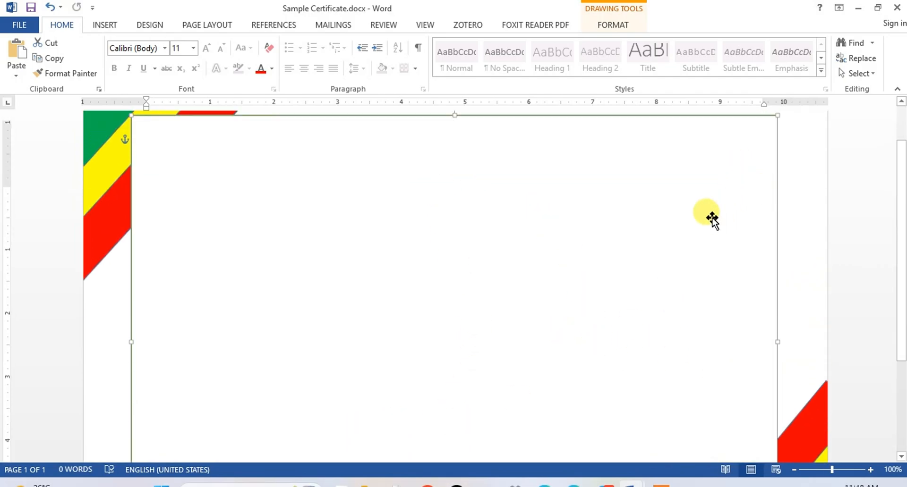
{"action": "scroll", "coordinate": [624, 229], "scroll_direction": "down", "scroll_amount": 5}
{"action": "scroll", "coordinate": [624, 229], "scroll_direction": "up", "scroll_amount": 5}
{"action": "left_click", "coordinate": [801, 256]}
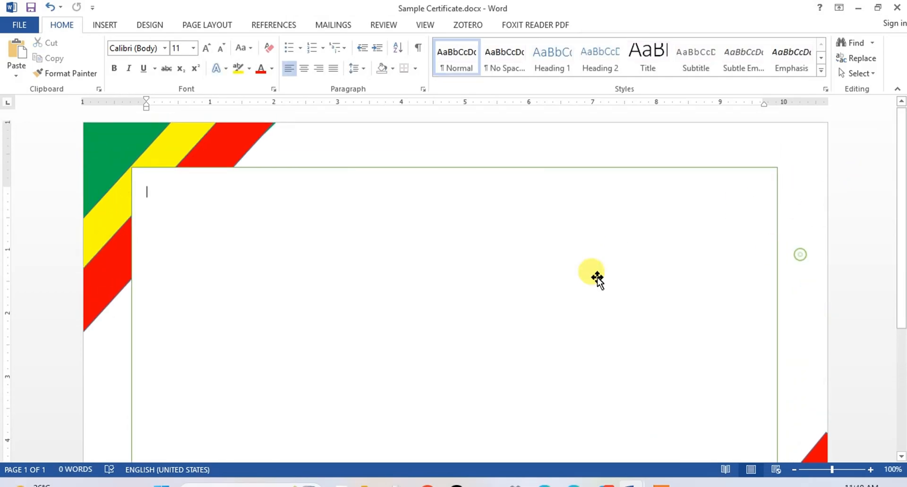
Step: Draw a text box about 0.85" high and 6.07" wide near the frame's upper edge and enter CERTIFICATE
{"action": "left_click", "coordinate": [99, 25]}
{"action": "left_click", "coordinate": [182, 57]}
{"action": "left_click", "coordinate": [190, 104]}
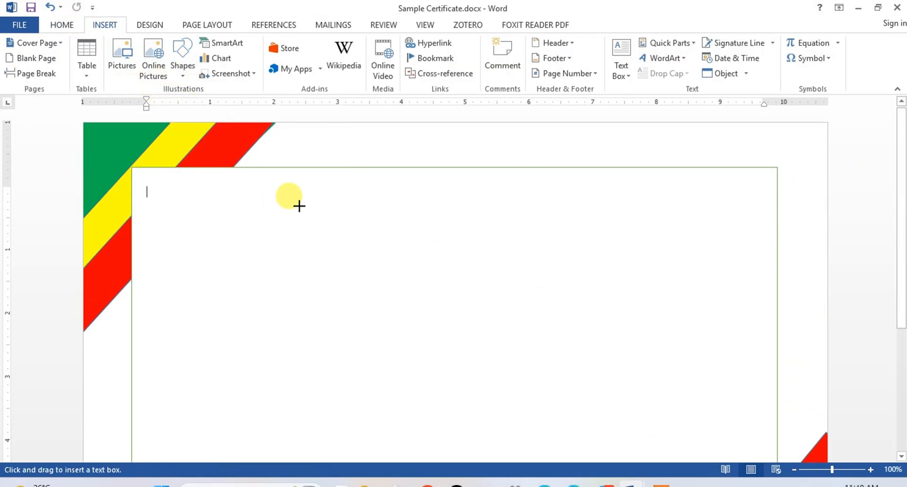
{"action": "left_click_drag", "start_coordinate": [297, 189], "coordinate": [685, 242]}
{"action": "type", "text": "CERTIFICATE"}
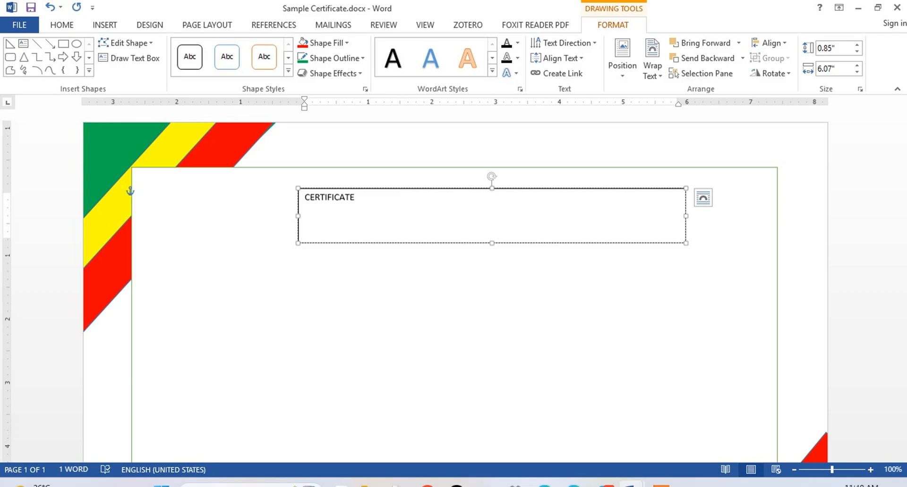
Step: Format the CERTIFICATE text in bold Times New Roman at 36 pt
{"action": "left_click_drag", "start_coordinate": [380, 202], "coordinate": [303, 197]}
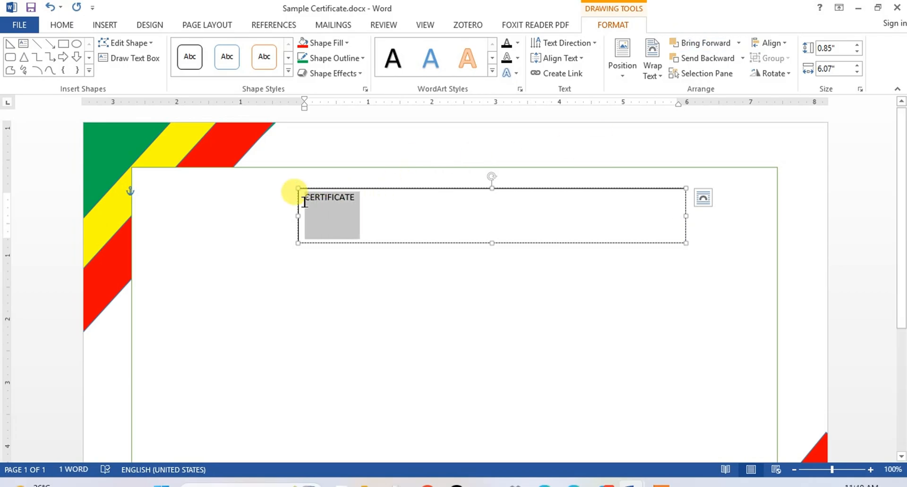
{"action": "left_click", "coordinate": [62, 25]}
{"action": "left_click", "coordinate": [163, 48]}
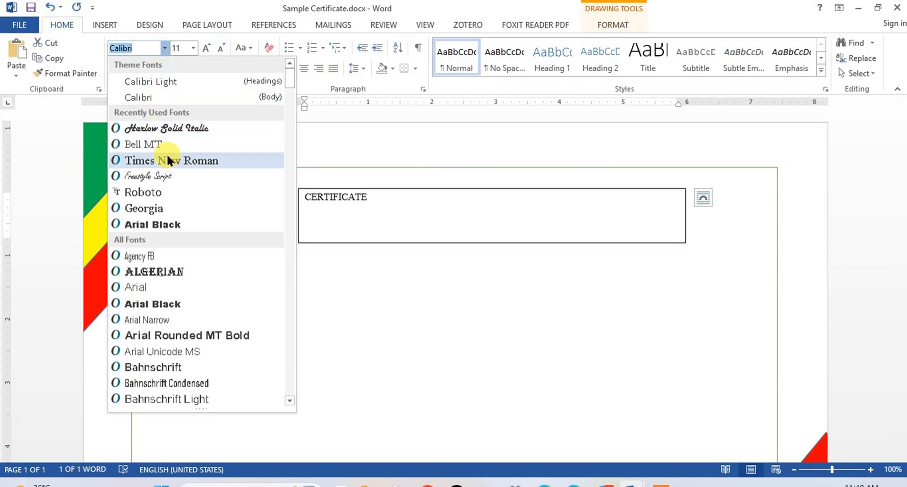
{"action": "left_click", "coordinate": [168, 150]}
{"action": "left_click", "coordinate": [204, 48]}
{"action": "left_click", "coordinate": [204, 48]}
{"action": "left_click", "coordinate": [204, 48]}
{"action": "left_click", "coordinate": [204, 48]}
{"action": "left_click", "coordinate": [204, 49]}
{"action": "left_click", "coordinate": [204, 48]}
{"action": "left_click", "coordinate": [204, 48]}
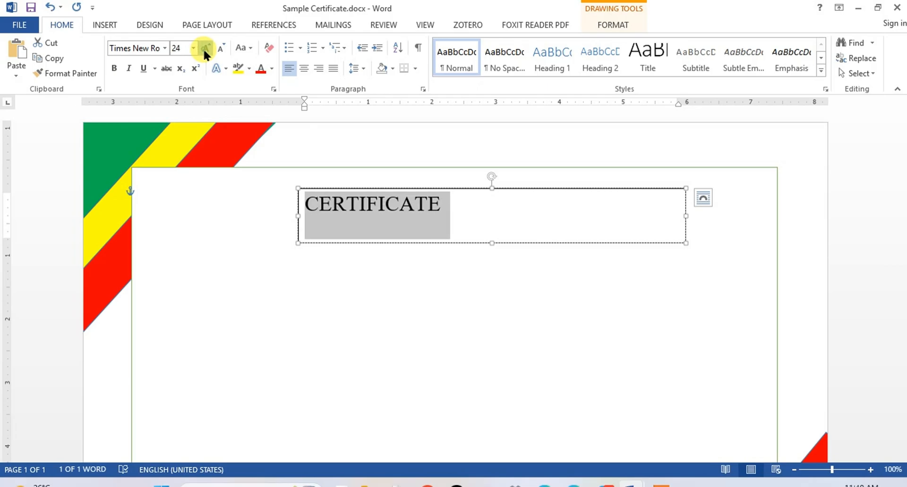
{"action": "left_click", "coordinate": [204, 48]}
{"action": "left_click", "coordinate": [204, 48]}
{"action": "left_click", "coordinate": [204, 48]}
{"action": "left_click", "coordinate": [204, 48]}
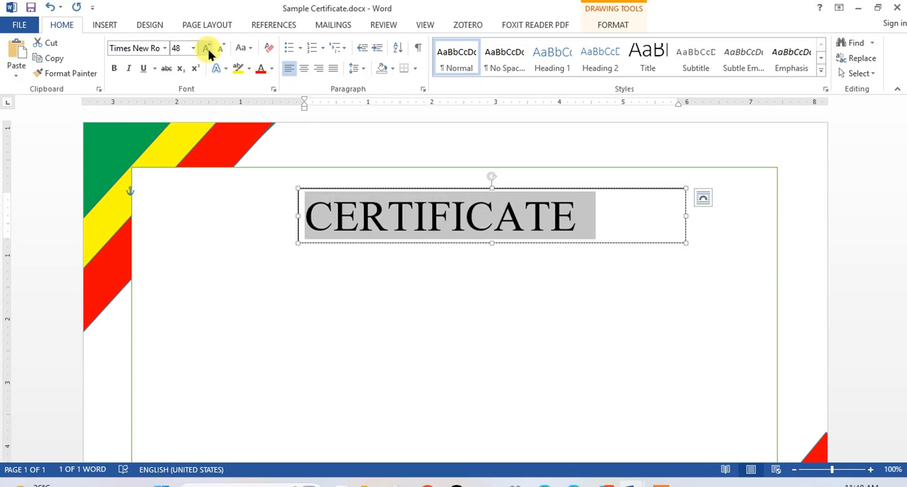
{"action": "left_click", "coordinate": [219, 49]}
{"action": "left_click", "coordinate": [113, 68]}
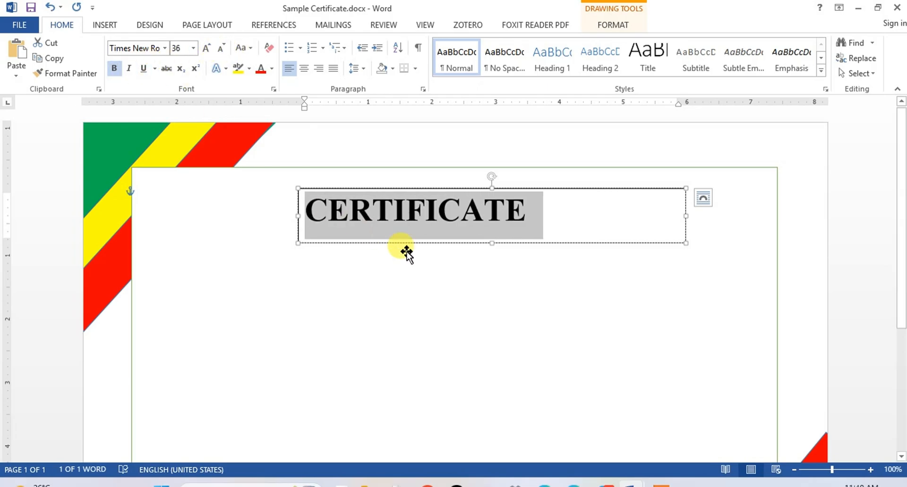
Step: Center the CERTIFICATE title within its text box
{"action": "left_click", "coordinate": [405, 253]}
{"action": "left_click_drag", "start_coordinate": [526, 210], "coordinate": [292, 208]}
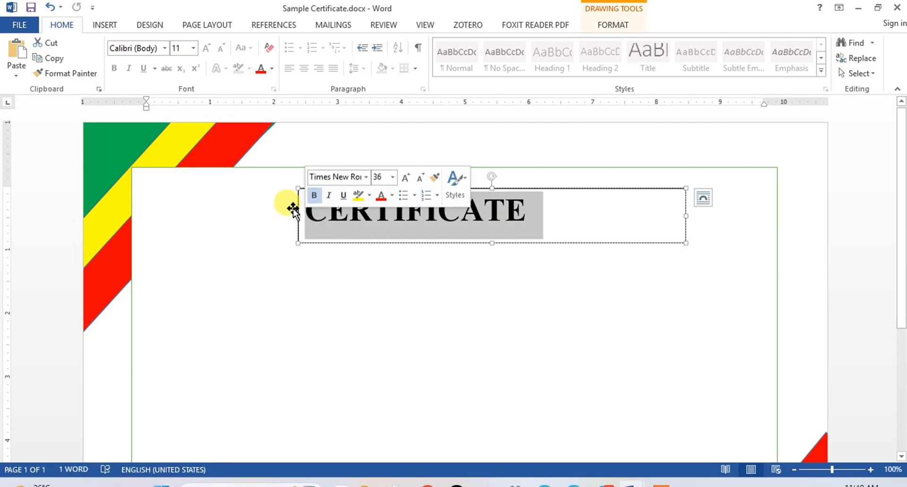
{"action": "left_click", "coordinate": [304, 68]}
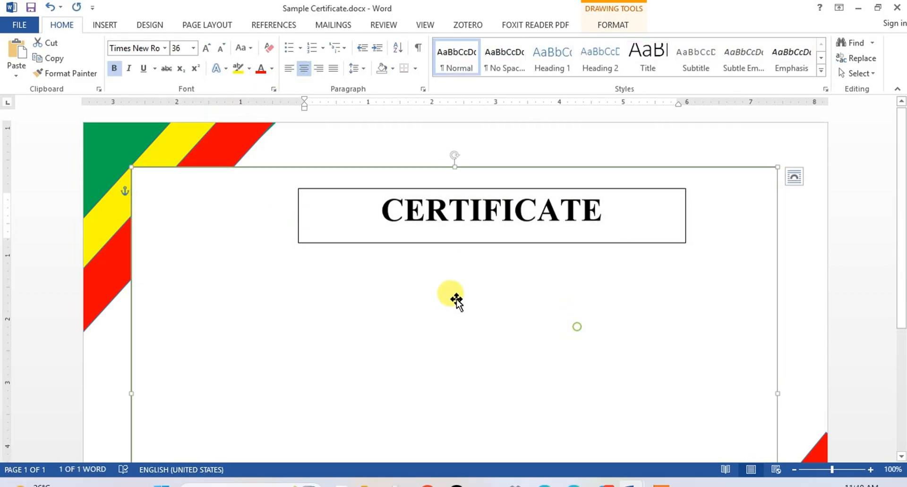
Step: Remove the outline from the CERTIFICATE text box
{"action": "left_click", "coordinate": [654, 242]}
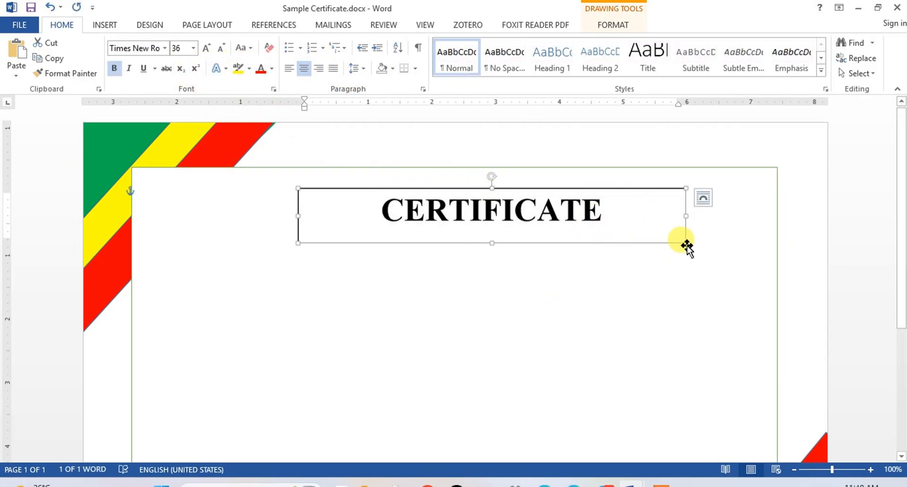
{"action": "left_click", "coordinate": [597, 22]}
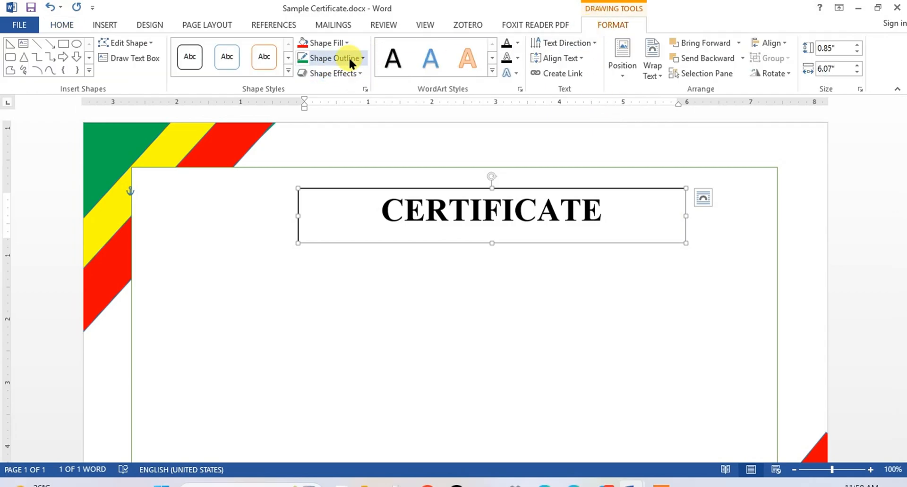
{"action": "left_click", "coordinate": [362, 57]}
{"action": "left_click", "coordinate": [308, 174]}
{"action": "left_click", "coordinate": [304, 176]}
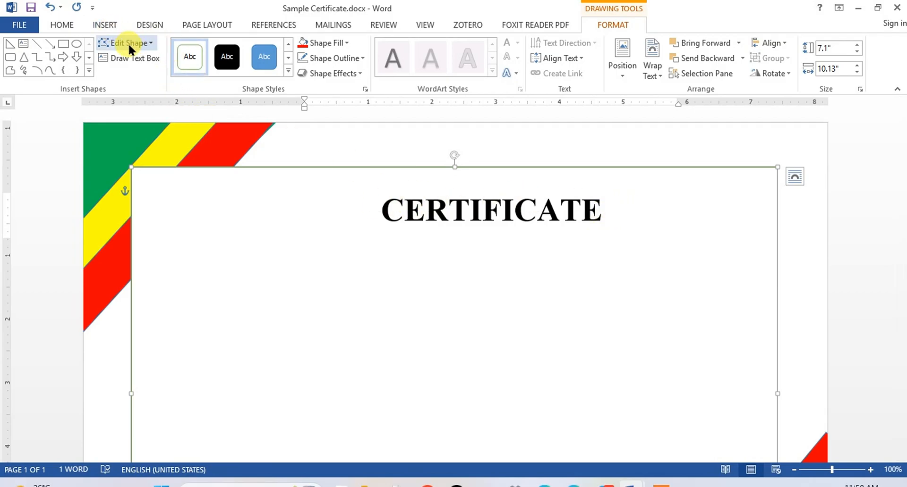
Step: Add a text box about 0.65" high and 6.98" wide directly beneath the title and enter OF APPRECIATION
{"action": "left_click", "coordinate": [105, 25]}
{"action": "left_click", "coordinate": [178, 68]}
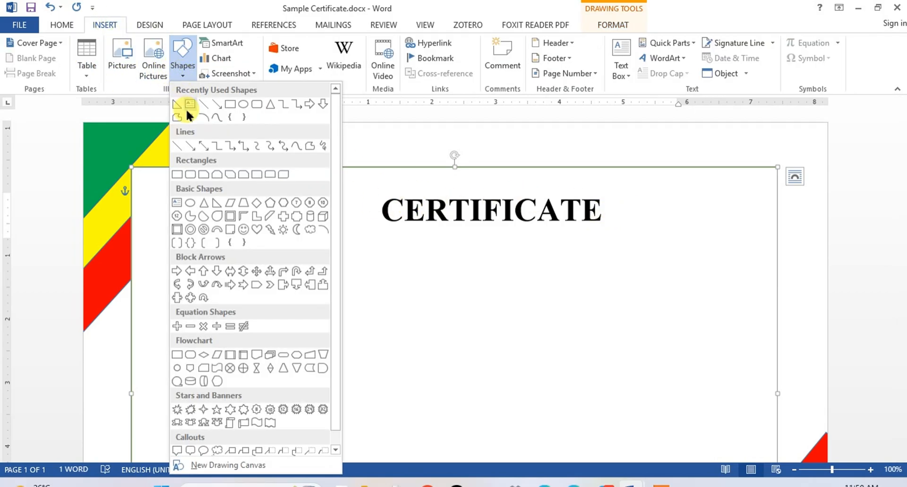
{"action": "left_click", "coordinate": [182, 107]}
{"action": "left_click_drag", "start_coordinate": [222, 257], "coordinate": [668, 298]}
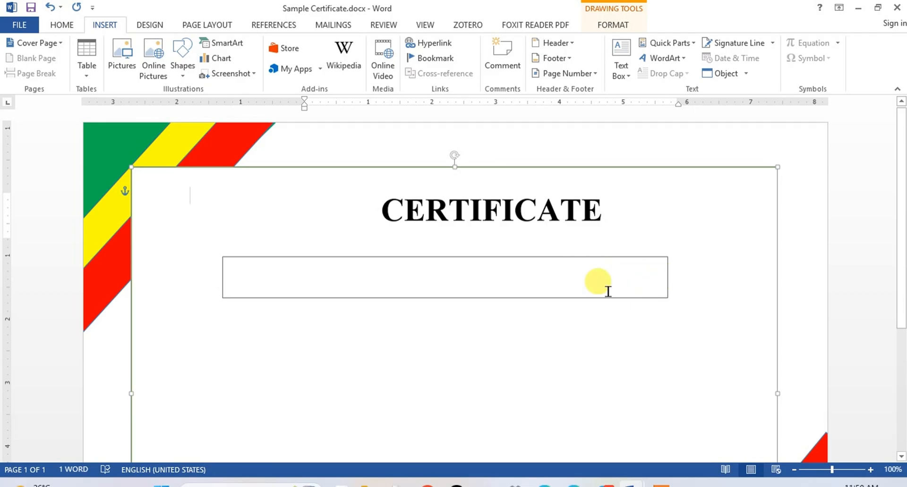
{"action": "left_click_drag", "start_coordinate": [435, 258], "coordinate": [431, 236]}
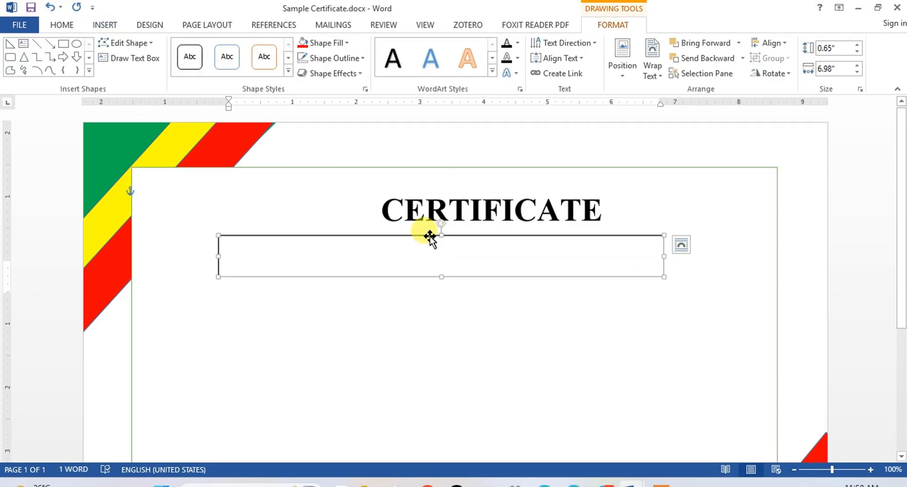
{"action": "left_click", "coordinate": [356, 261]}
{"action": "type", "text": "OF APPRECIATION"}
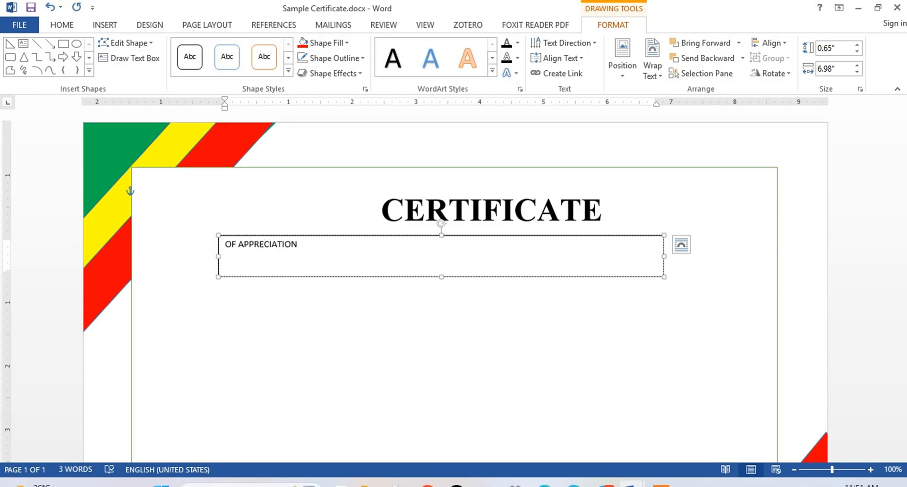
Step: Format OF APPRECIATION in bold Times New Roman at 26 pt and center it in its text box
{"action": "left_click_drag", "start_coordinate": [303, 267], "coordinate": [225, 243]}
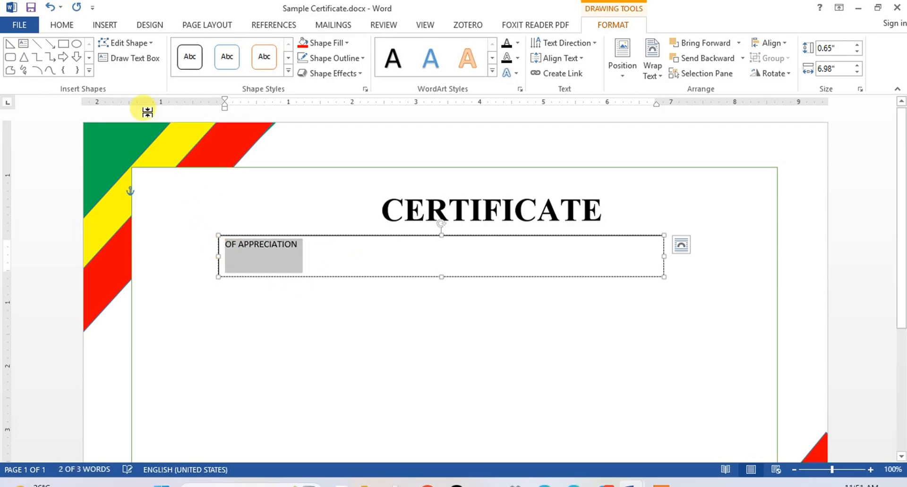
{"action": "left_click", "coordinate": [61, 24]}
{"action": "left_click", "coordinate": [193, 48]}
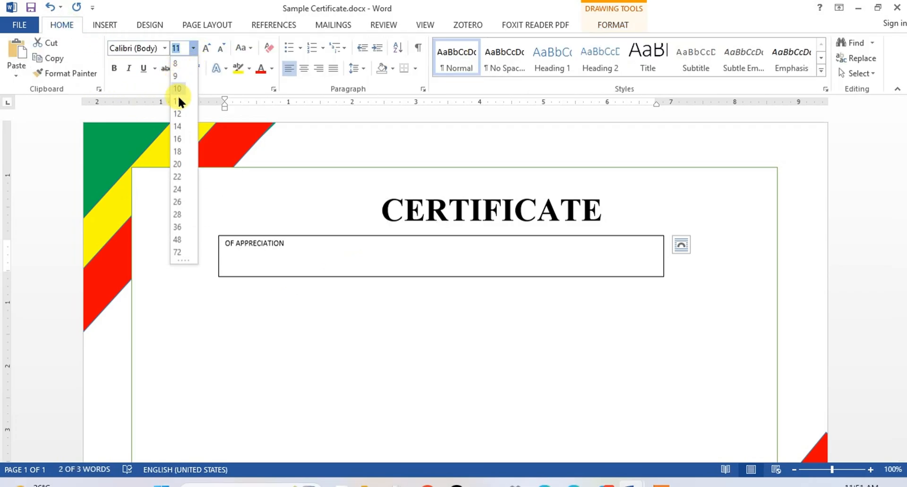
{"action": "left_click", "coordinate": [180, 189]}
{"action": "left_click", "coordinate": [164, 48]}
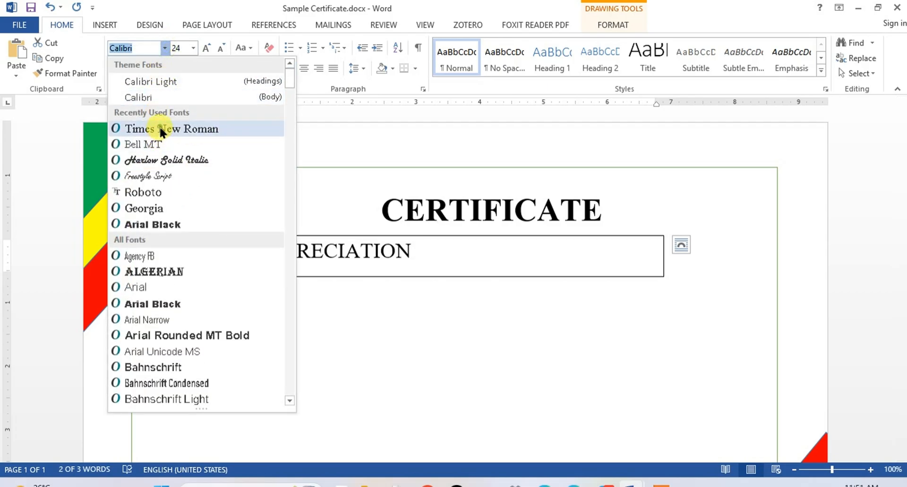
{"action": "left_click", "coordinate": [159, 126]}
{"action": "left_click", "coordinate": [207, 49]}
{"action": "left_click", "coordinate": [115, 68]}
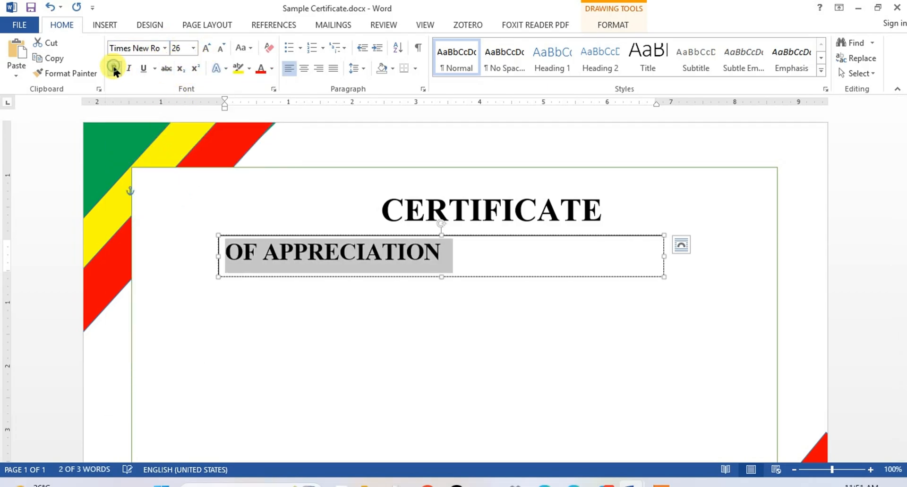
{"action": "left_click", "coordinate": [302, 65]}
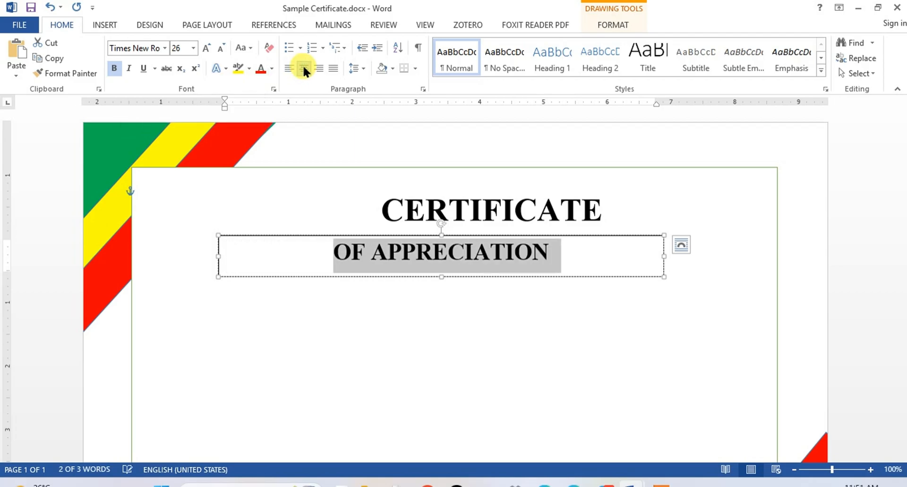
Step: Remove the outline from the OF APPRECIATION text box
{"action": "left_click", "coordinate": [598, 20]}
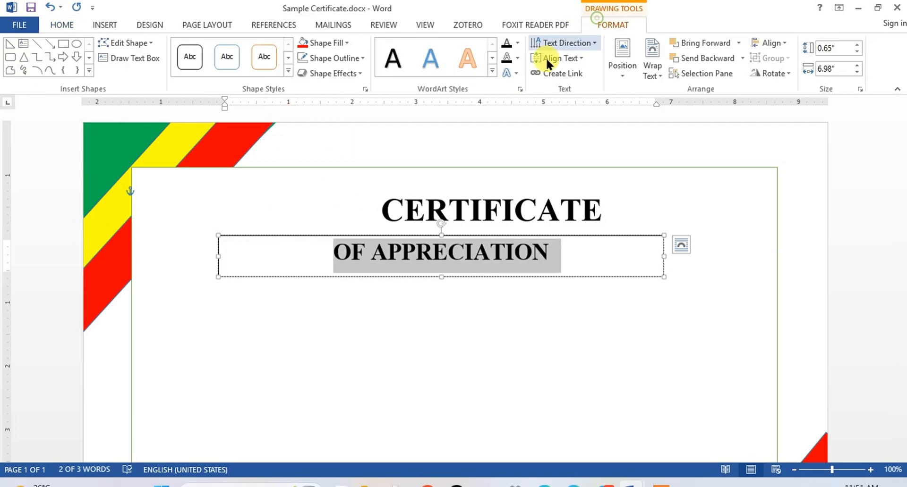
{"action": "left_click", "coordinate": [352, 58]}
{"action": "left_click", "coordinate": [304, 171]}
{"action": "left_click", "coordinate": [527, 325]}
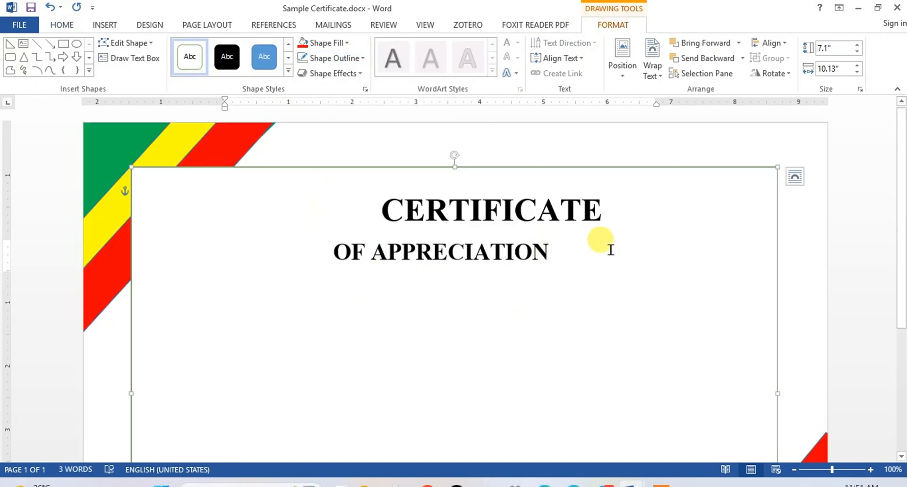
Step: Draw a rectangle about 1.01" high and 7.19" wide beneath OF APPRECIATION and fill it with standard green
{"action": "left_click", "coordinate": [103, 25]}
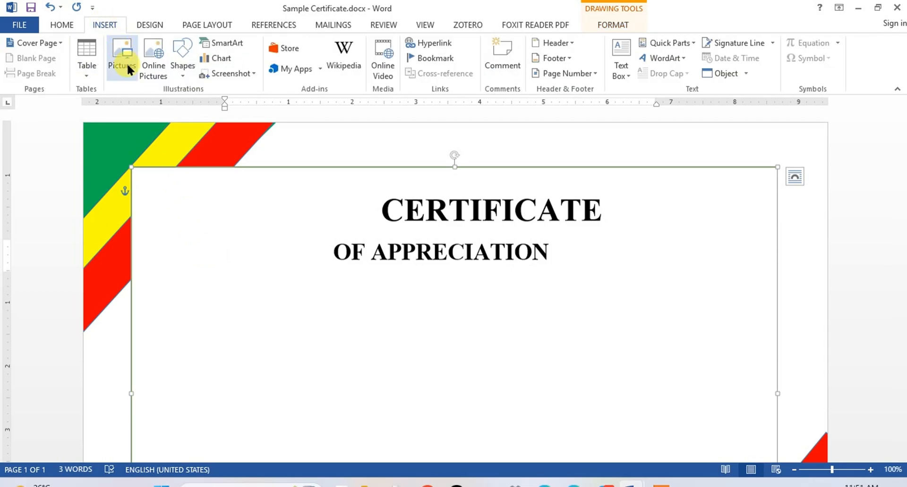
{"action": "left_click", "coordinate": [182, 73]}
{"action": "left_click", "coordinate": [177, 175]}
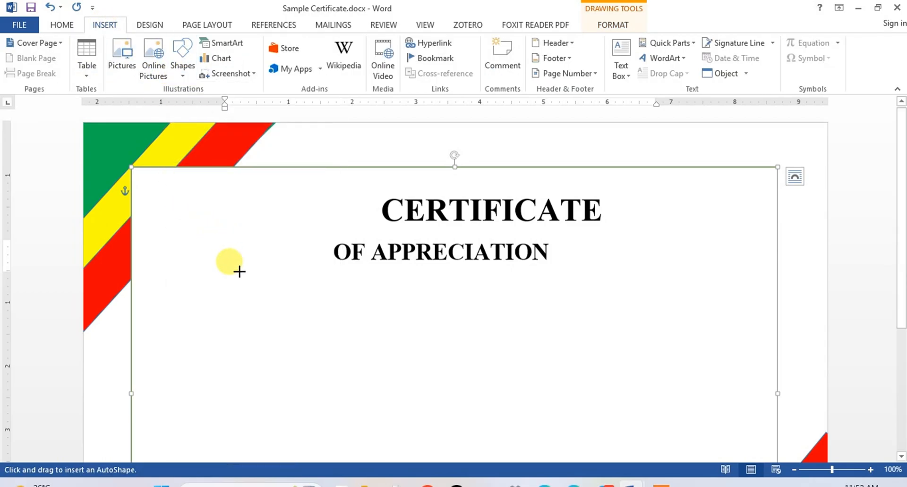
{"action": "left_click_drag", "start_coordinate": [216, 271], "coordinate": [674, 336]}
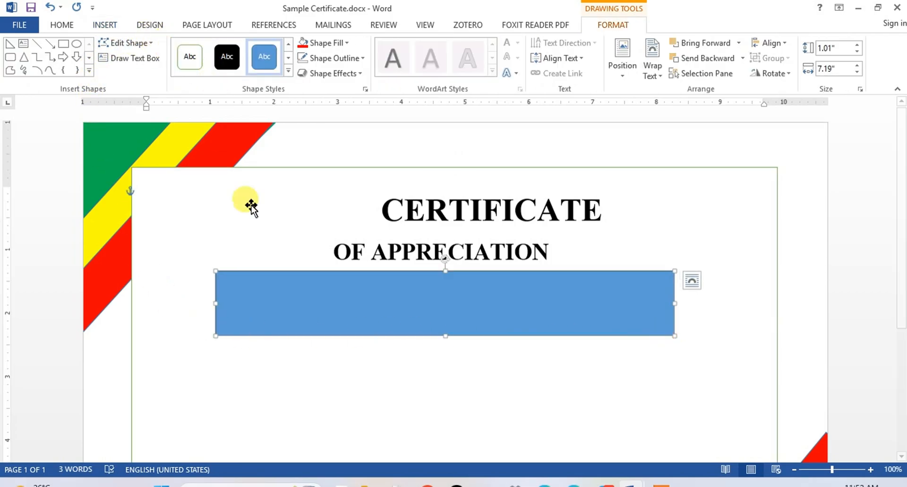
{"action": "left_click", "coordinate": [347, 42]}
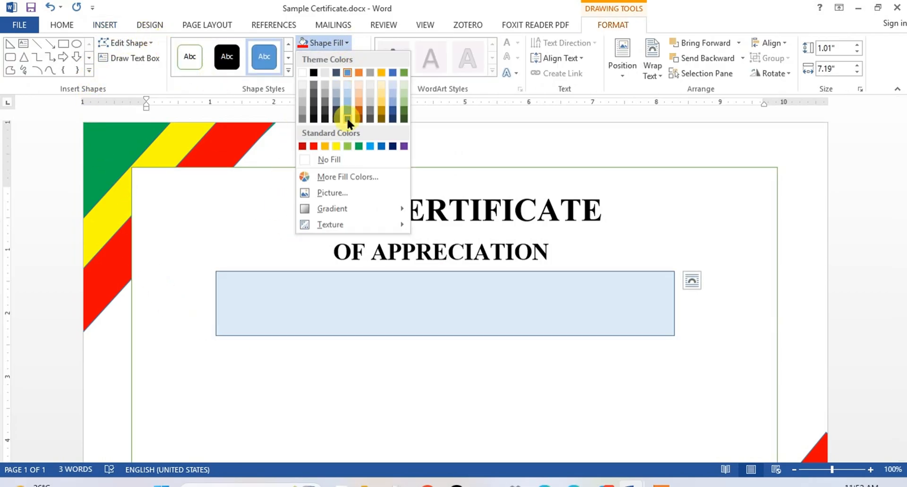
{"action": "left_click", "coordinate": [358, 146]}
Step: Edit the green rectangle's points to pull the middle of both short sides inward, forming notched ribbon ends
{"action": "left_click", "coordinate": [144, 42]}
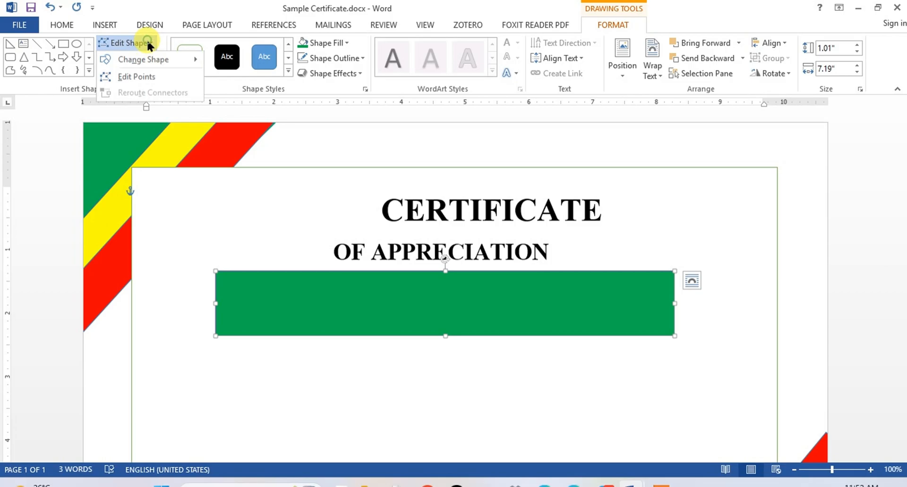
{"action": "left_click", "coordinate": [114, 74]}
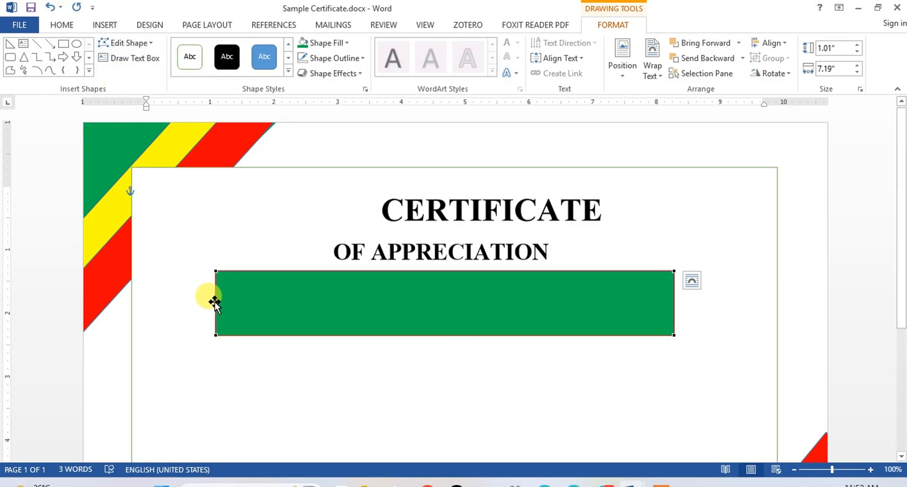
{"action": "left_click_drag", "start_coordinate": [236, 298], "coordinate": [253, 301]}
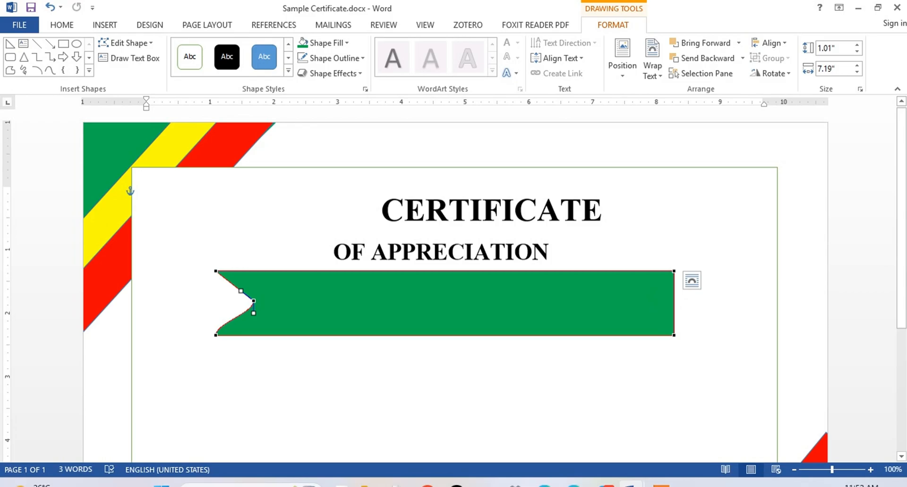
{"action": "left_click_drag", "start_coordinate": [673, 307], "coordinate": [644, 310]}
Step: Enter "This certificate is proudely presented to" inside the green ribbon
{"action": "type", "text": "his "}
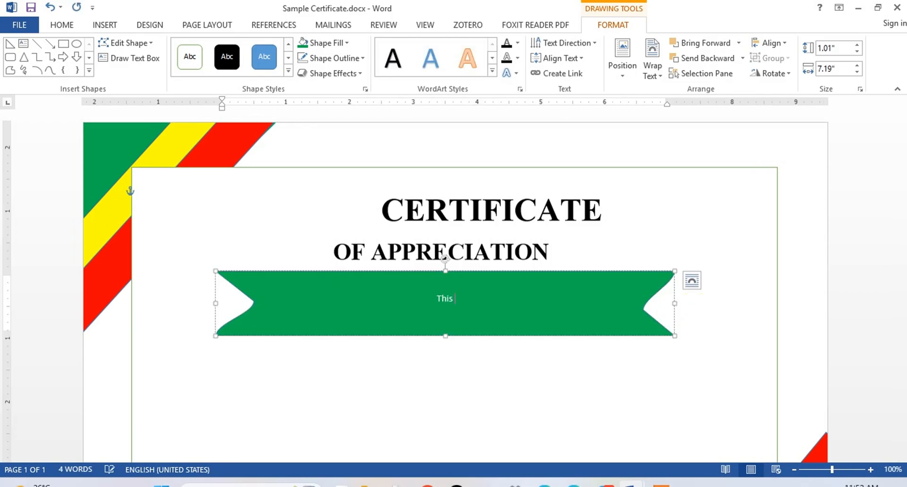
{"action": "type", "text": "certificate is proudely p"}
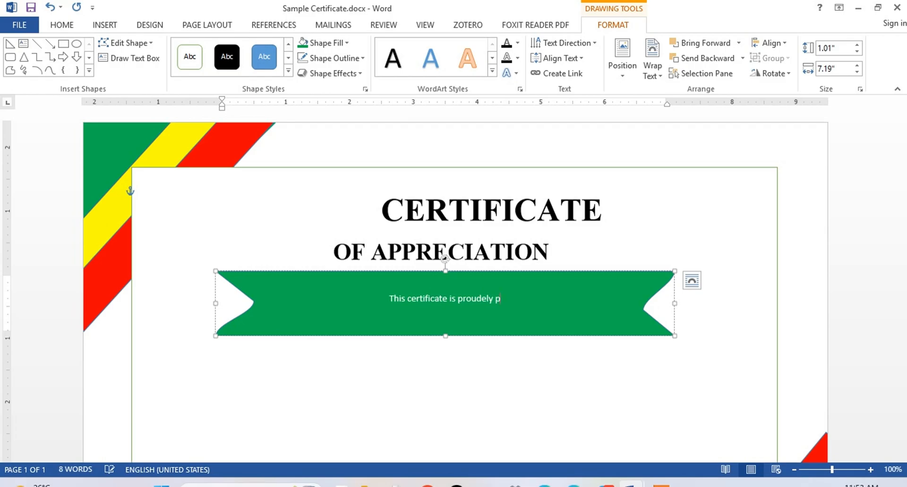
{"action": "type", "text": "resented to"}
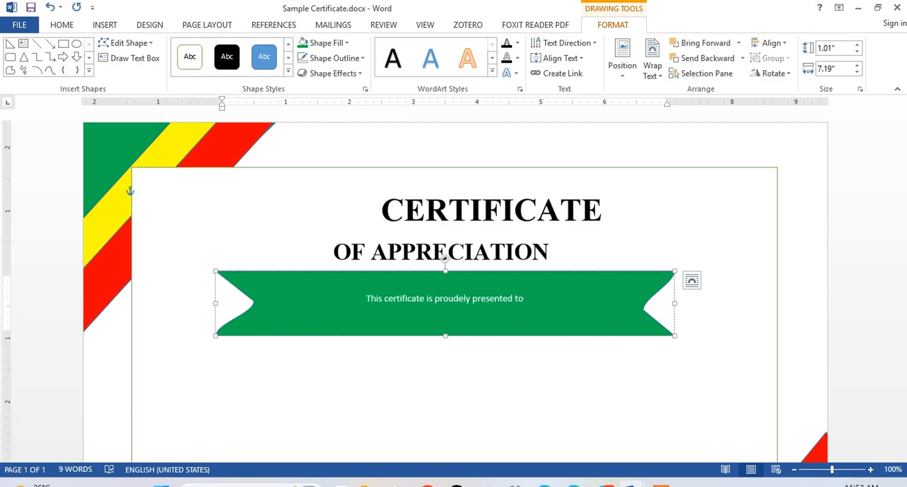
Step: Format the ribbon text in bold Times New Roman and enlarge it to one size above 20 pt
{"action": "left_click_drag", "start_coordinate": [526, 302], "coordinate": [369, 309]}
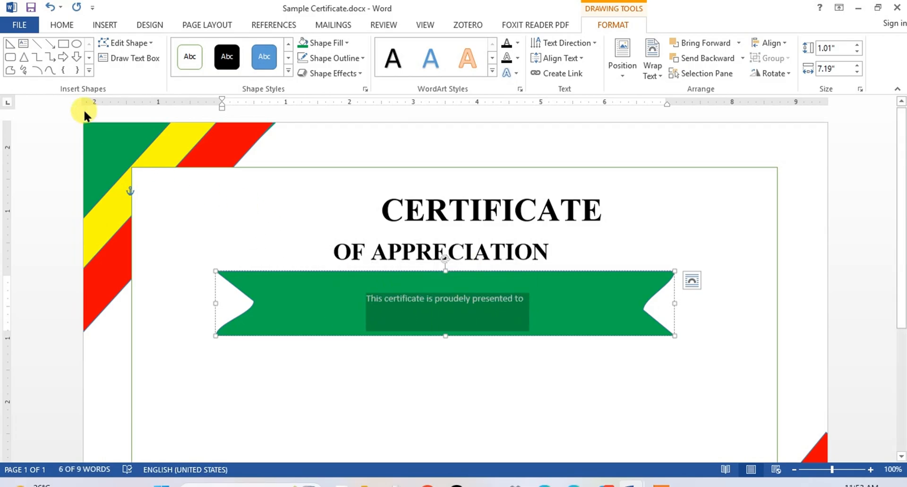
{"action": "left_click", "coordinate": [62, 28]}
{"action": "left_click", "coordinate": [163, 48]}
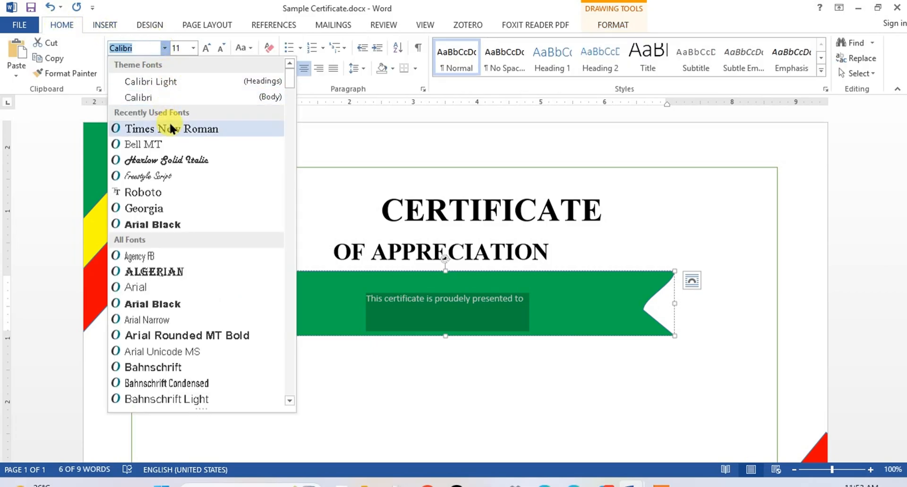
{"action": "left_click", "coordinate": [169, 126]}
{"action": "left_click", "coordinate": [114, 68]}
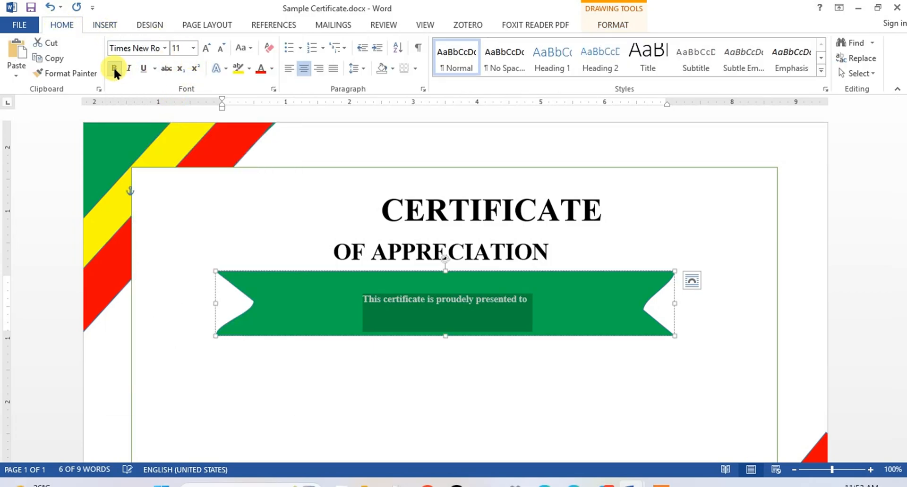
{"action": "left_click", "coordinate": [202, 49]}
{"action": "left_click", "coordinate": [202, 49]}
{"action": "left_click", "coordinate": [202, 49]}
{"action": "left_click", "coordinate": [202, 49]}
{"action": "left_click", "coordinate": [202, 50]}
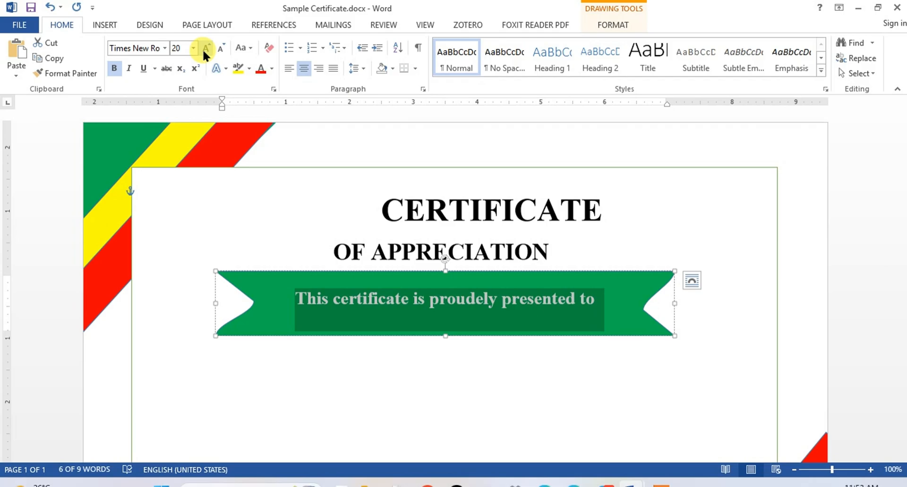
{"action": "left_click", "coordinate": [203, 49]}
{"action": "left_click", "coordinate": [644, 397]}
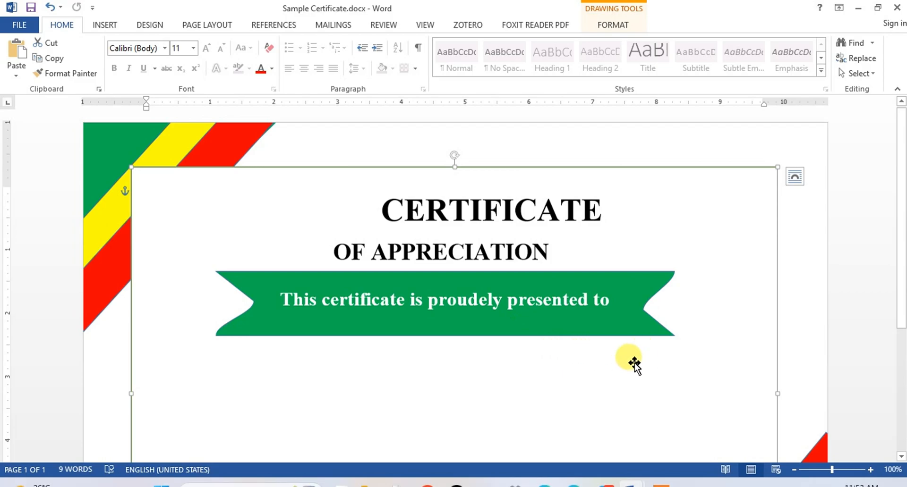
Step: Draw a horizontal line about 8.1" long below the green ribbon
{"action": "scroll", "coordinate": [541, 187], "scroll_direction": "down", "scroll_amount": 2}
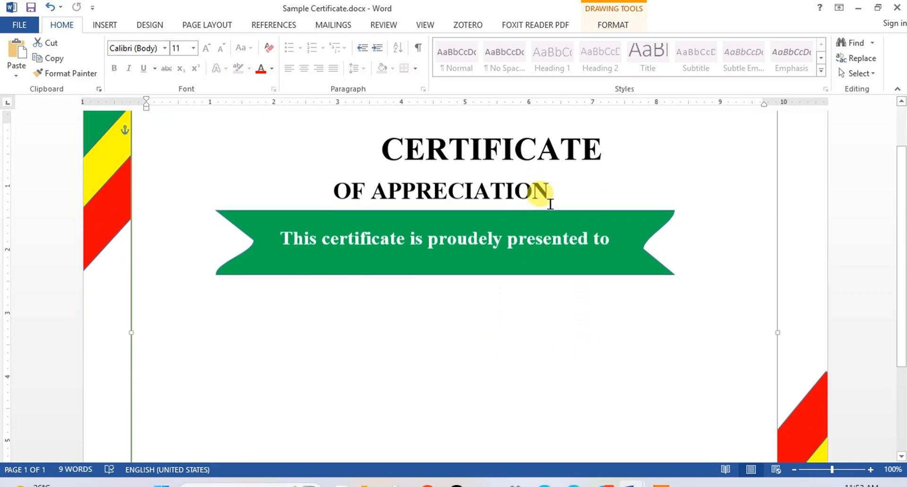
{"action": "left_click", "coordinate": [96, 24]}
{"action": "left_click", "coordinate": [183, 69]}
{"action": "left_click", "coordinate": [182, 146]}
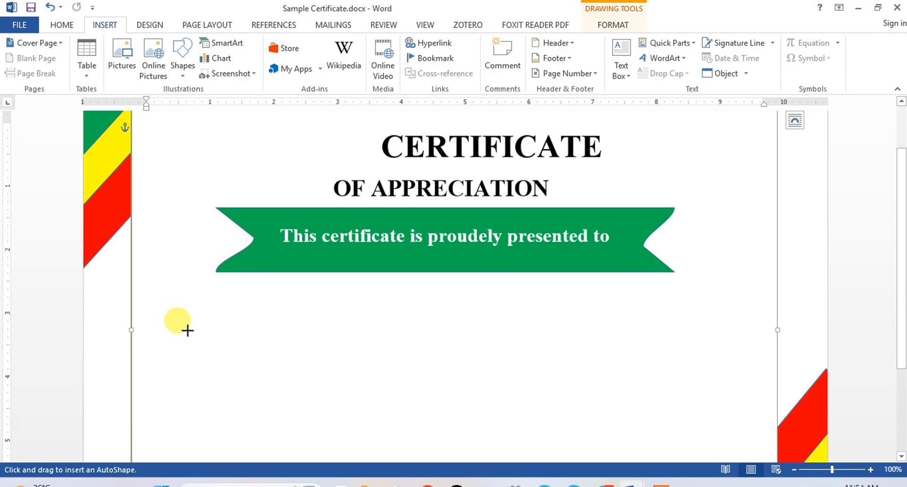
{"action": "left_click_drag", "start_coordinate": [188, 330], "coordinate": [705, 330]}
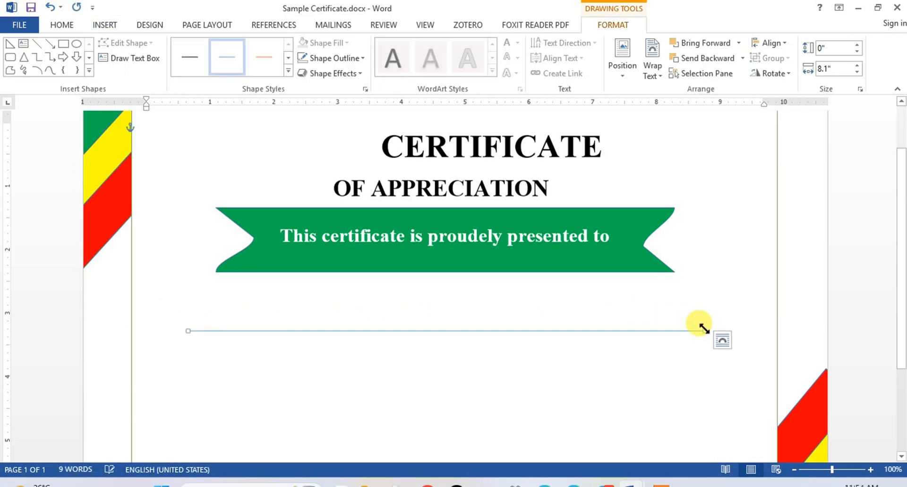
Step: Apply the Subtle Line - Accent 2 style to the line and set its weight to 2¼ pt
{"action": "left_click", "coordinate": [264, 56]}
{"action": "left_click", "coordinate": [356, 58]}
{"action": "mouse_move", "coordinate": [348, 208]}
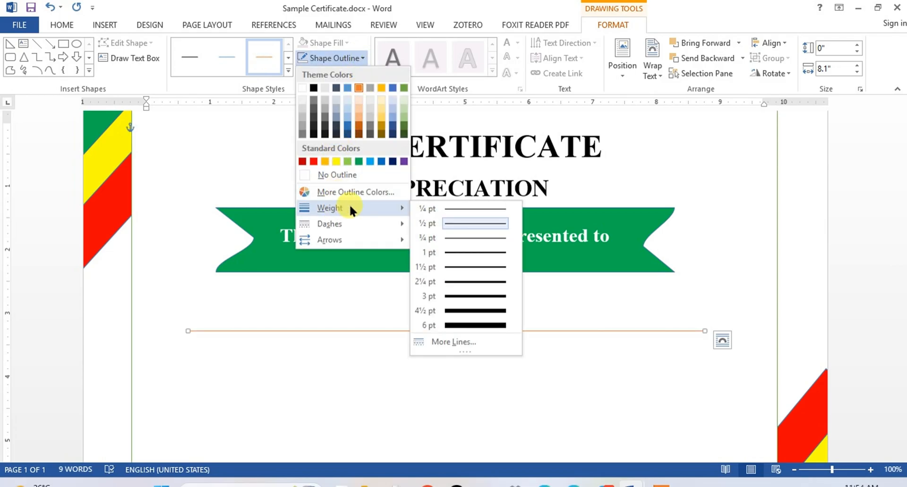
{"action": "left_click", "coordinate": [471, 281]}
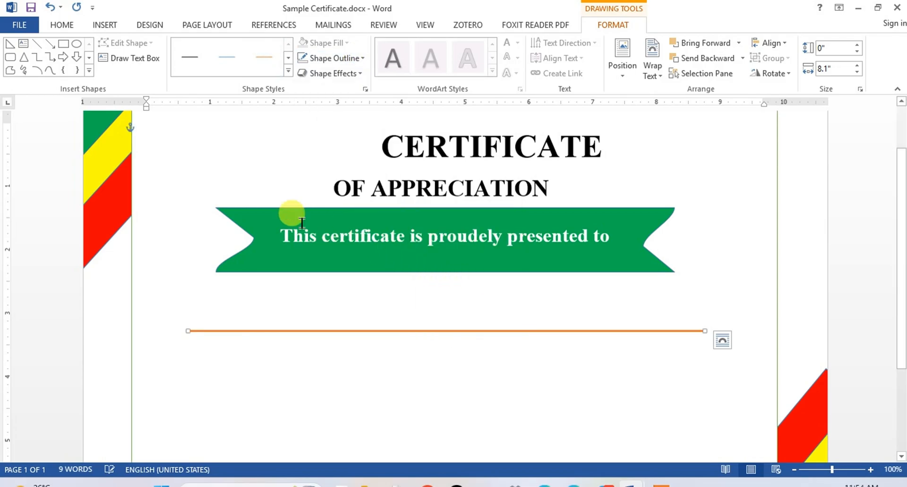
Step: Add a text box about 0.71" high and 7.44" wide between the ribbon and the orange line and enter Name Father Name
{"action": "left_click", "coordinate": [102, 23]}
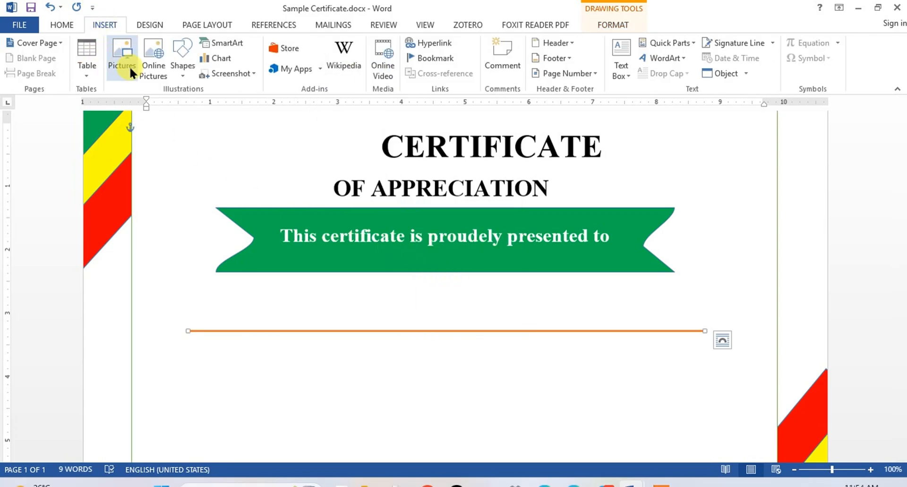
{"action": "left_click", "coordinate": [179, 73]}
{"action": "left_click", "coordinate": [178, 102]}
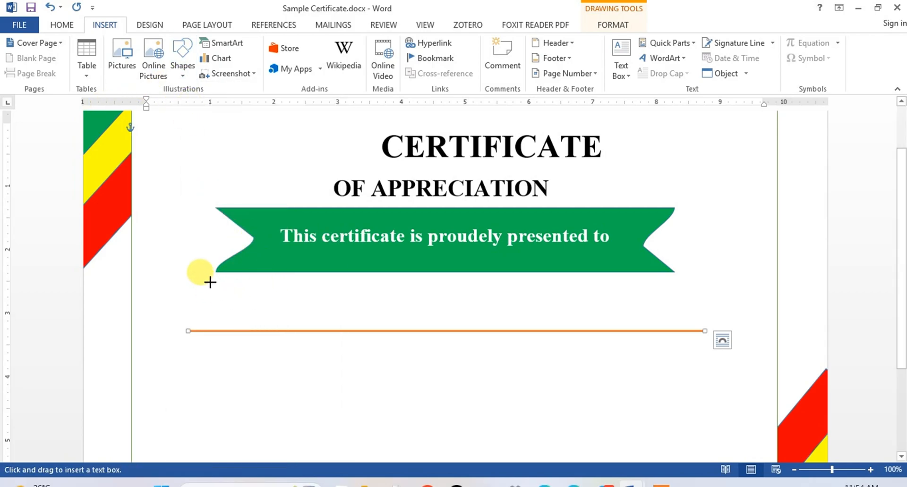
{"action": "left_click_drag", "start_coordinate": [210, 282], "coordinate": [684, 327]}
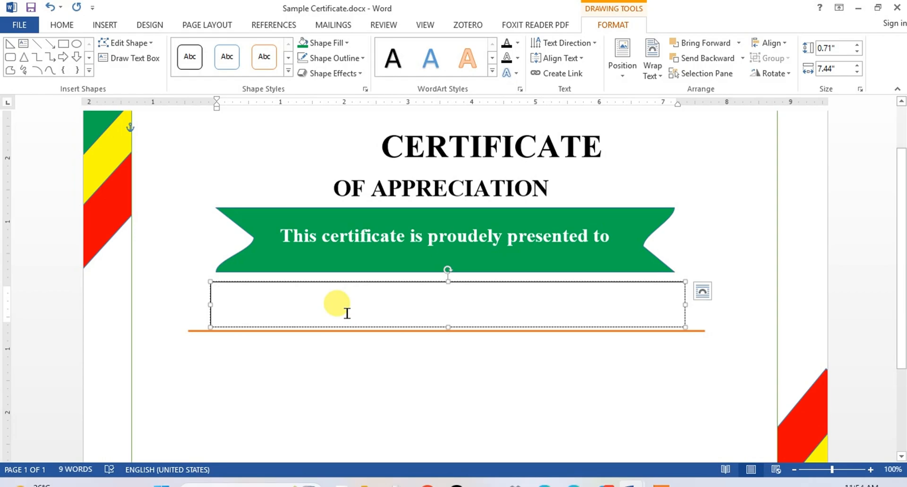
{"action": "type", "text": "Name Father Name"}
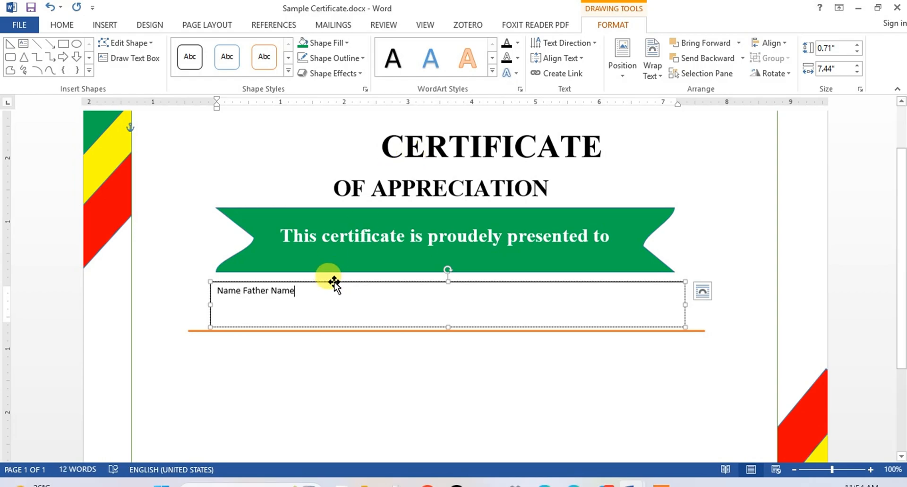
Step: Format Name Father Name in bold Times New Roman at 26 pt and center it in its text box
{"action": "key", "text": "ctrl+a"}
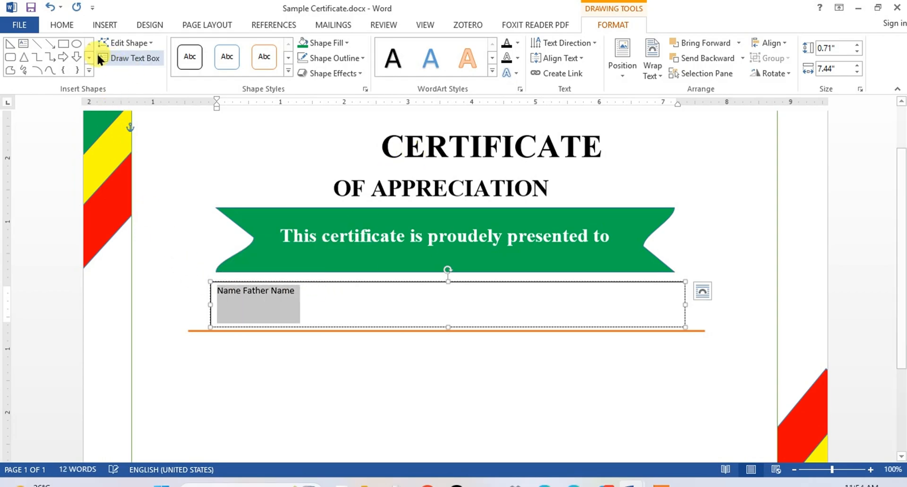
{"action": "left_click", "coordinate": [61, 25]}
{"action": "left_click", "coordinate": [164, 47]}
{"action": "left_click", "coordinate": [189, 126]}
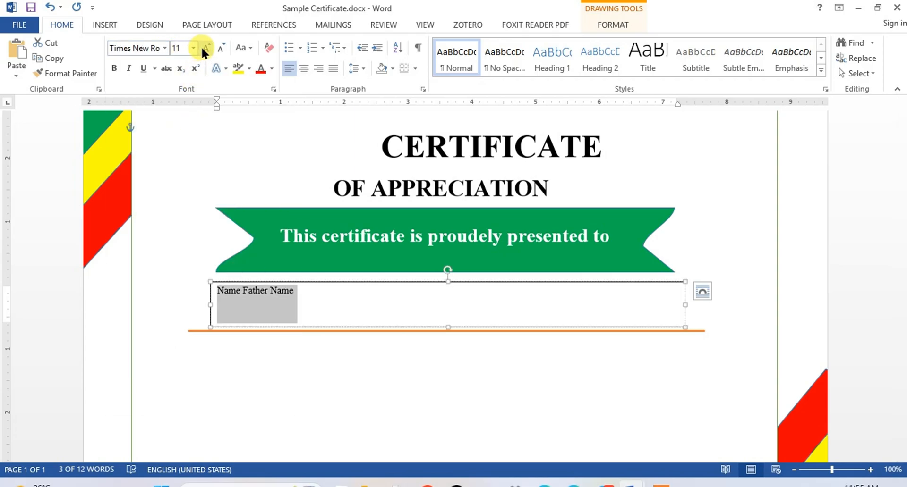
{"action": "left_click", "coordinate": [206, 49]}
{"action": "left_click", "coordinate": [206, 49]}
{"action": "left_click", "coordinate": [206, 48]}
{"action": "left_click", "coordinate": [205, 48]}
{"action": "left_click", "coordinate": [205, 48]}
{"action": "left_click", "coordinate": [205, 48]}
{"action": "left_click", "coordinate": [205, 48]}
{"action": "left_click", "coordinate": [205, 49]}
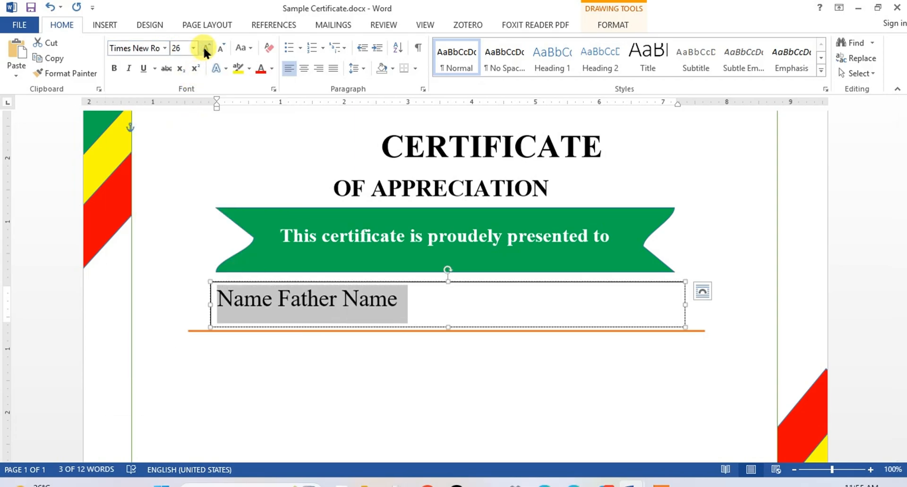
{"action": "left_click", "coordinate": [115, 67]}
{"action": "left_click", "coordinate": [304, 68]}
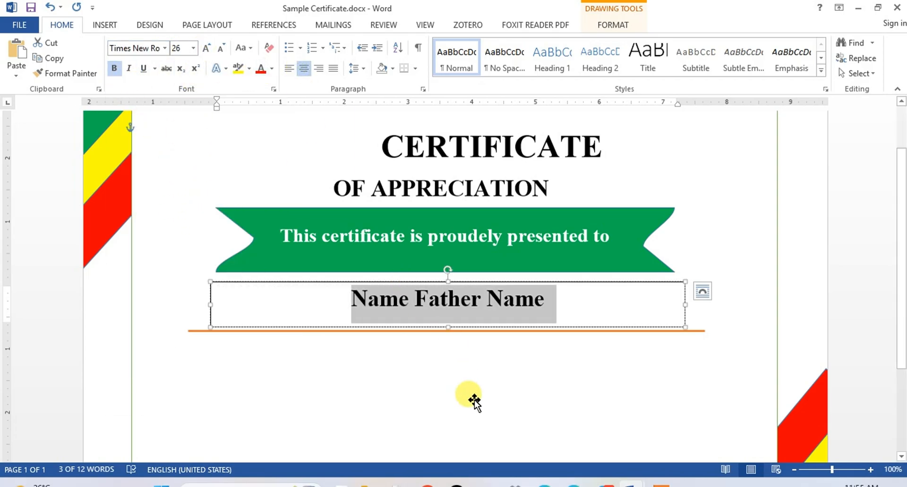
{"action": "left_click", "coordinate": [471, 400]}
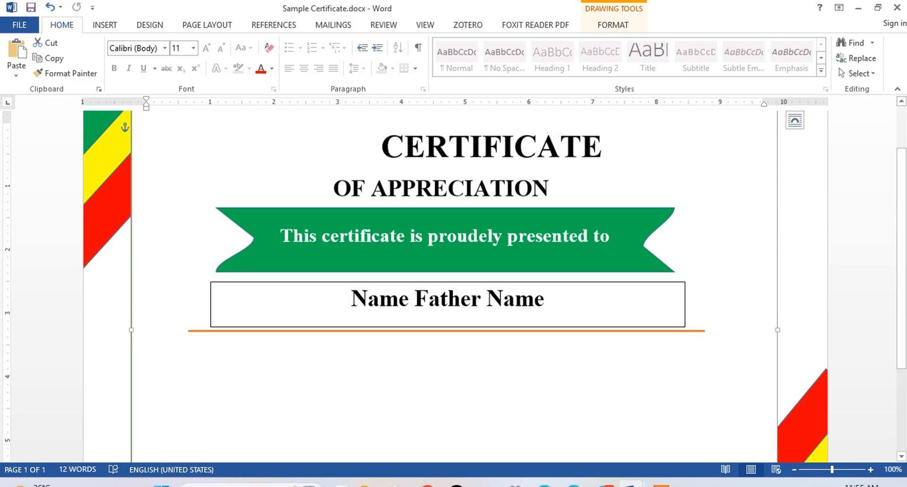
Step: Remove the outline from the Name Father Name text box
{"action": "left_click", "coordinate": [605, 282]}
{"action": "left_click", "coordinate": [360, 56]}
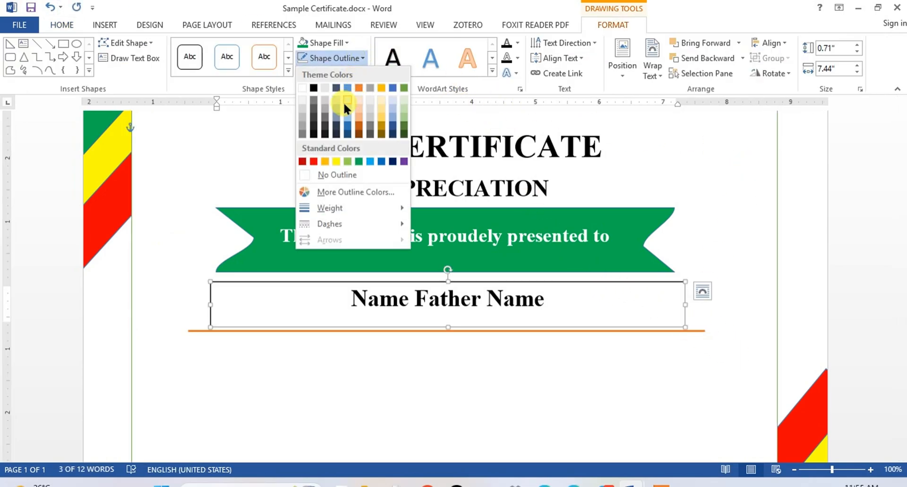
{"action": "left_click", "coordinate": [312, 173]}
{"action": "left_click", "coordinate": [514, 394]}
Step: Draw a text box about 2.14" high and 9.03" wide below the orange line
{"action": "scroll", "coordinate": [633, 348], "scroll_direction": "down", "scroll_amount": 5}
{"action": "scroll", "coordinate": [633, 348], "scroll_direction": "up", "scroll_amount": 7}
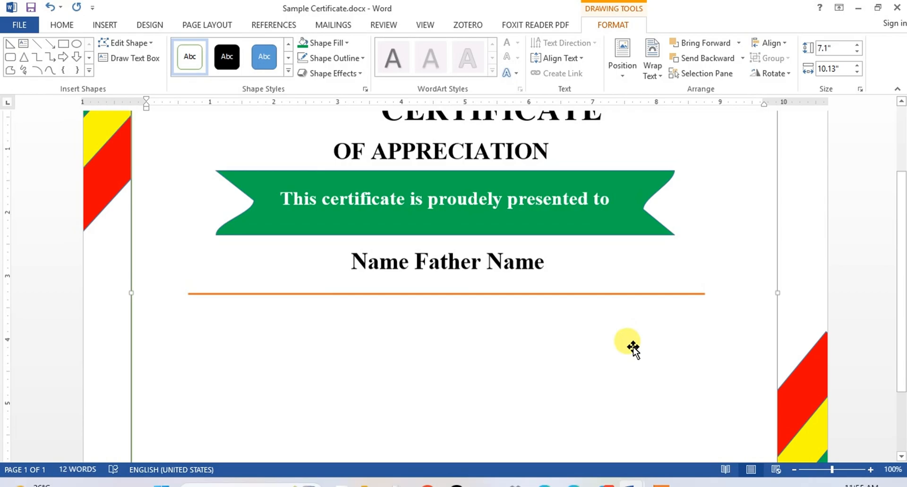
{"action": "scroll", "coordinate": [632, 352], "scroll_direction": "down", "scroll_amount": 5}
{"action": "scroll", "coordinate": [445, 313], "scroll_direction": "up", "scroll_amount": 2}
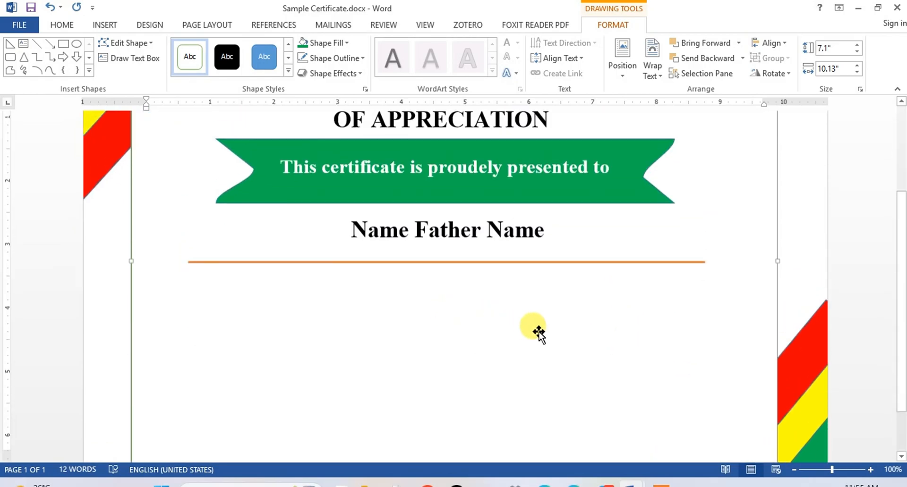
{"action": "scroll", "coordinate": [537, 329], "scroll_direction": "down", "scroll_amount": 2}
{"action": "scroll", "coordinate": [553, 354], "scroll_direction": "up", "scroll_amount": 5}
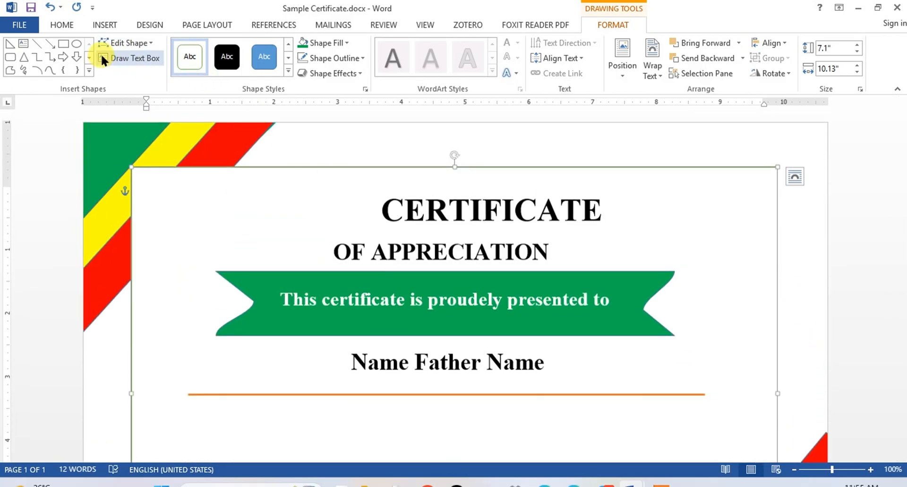
{"action": "left_click", "coordinate": [103, 60]}
{"action": "scroll", "coordinate": [195, 316], "scroll_direction": "down", "scroll_amount": 3}
{"action": "mouse_move", "coordinate": [167, 290]}
{"action": "left_mouse_down"}
{"action": "mouse_move", "coordinate": [187, 355]}
{"action": "mouse_move", "coordinate": [733, 431]}
{"action": "mouse_move", "coordinate": [742, 384]}
{"action": "mouse_move", "coordinate": [733, 350]}
{"action": "mouse_move", "coordinate": [743, 356]}
{"action": "left_mouse_up"}
{"action": "scroll", "coordinate": [733, 430], "scroll_direction": "down", "scroll_amount": 3}
Step: Enter "In heartfelt recognition of your outstanding of creative vision , tireless dedication and exceptional leadership on the [ project name] project." in the empty text box
{"action": "type", "text": "In heartfelt recognition"}
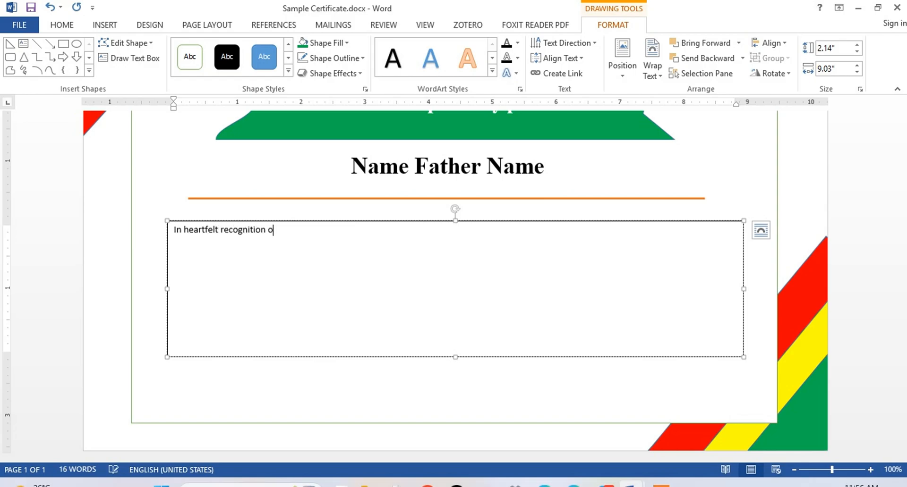
{"action": "type", "text": "outstanding of creative vision , tireless"}
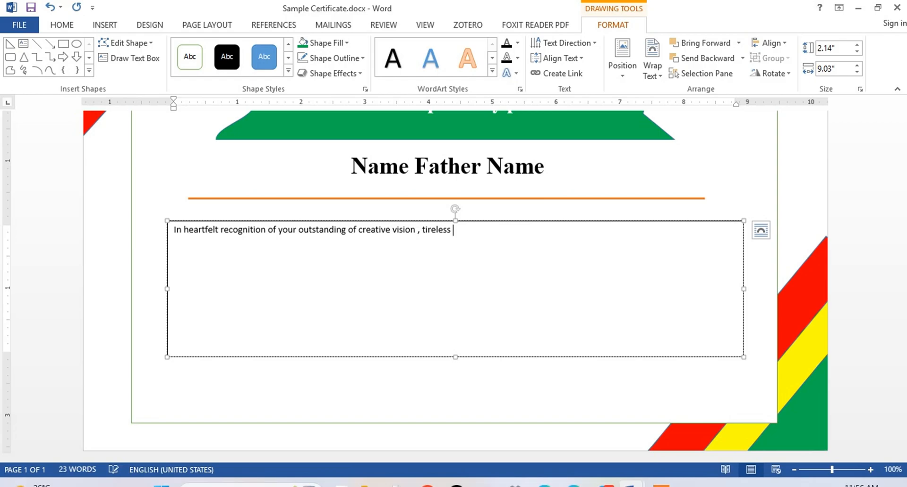
{"action": "type", "text": "dedication and exceptiona"}
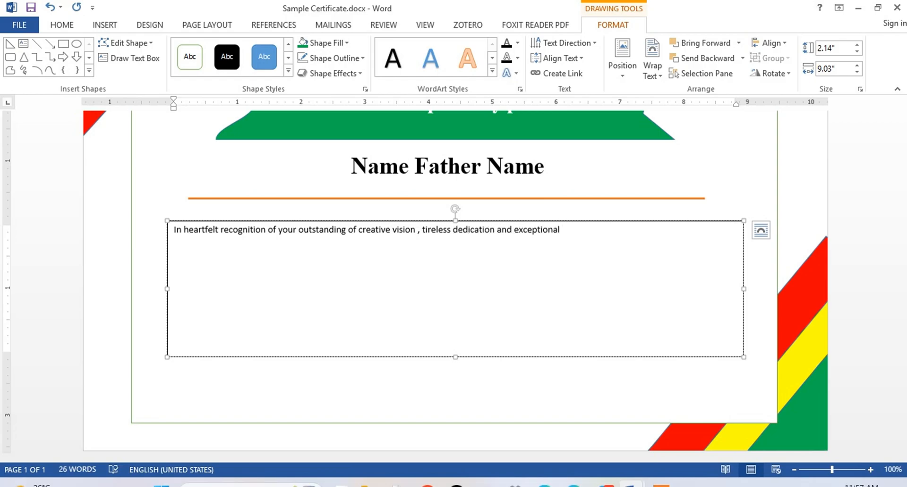
{"action": "type", "text": " leadership on the [ pro"}
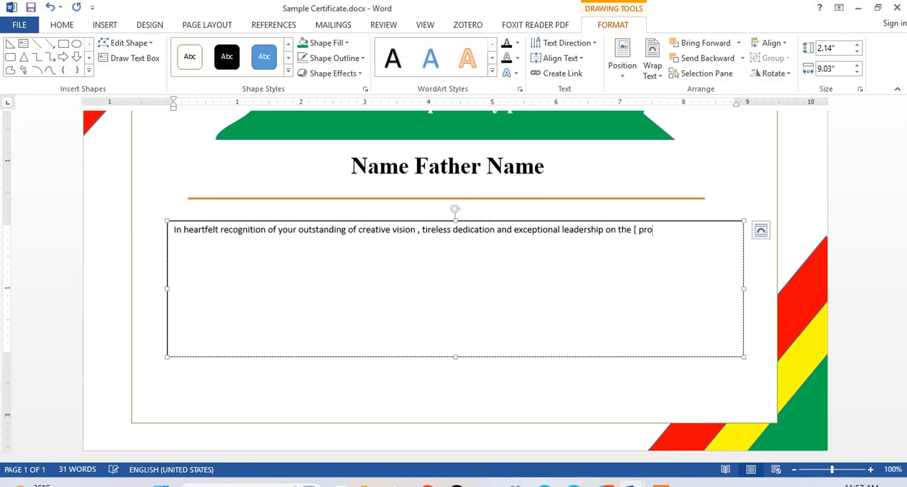
{"action": "type", "text": "ject name] project."}
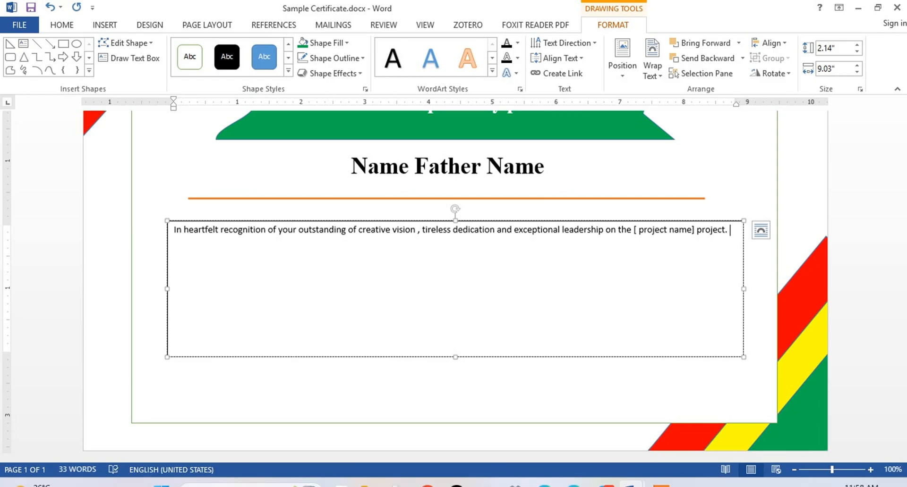
{"action": "type", "text": "Your passion and skill were"}
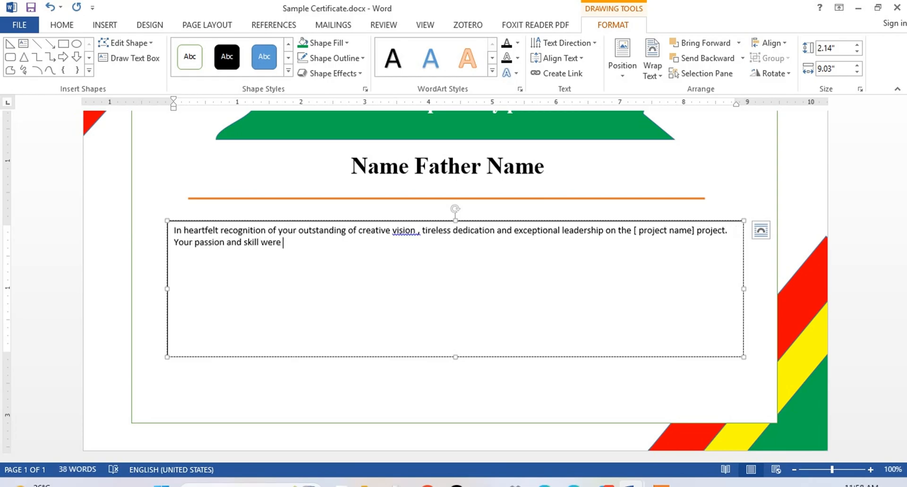
{"action": "type", "text": " invaluable in b"}
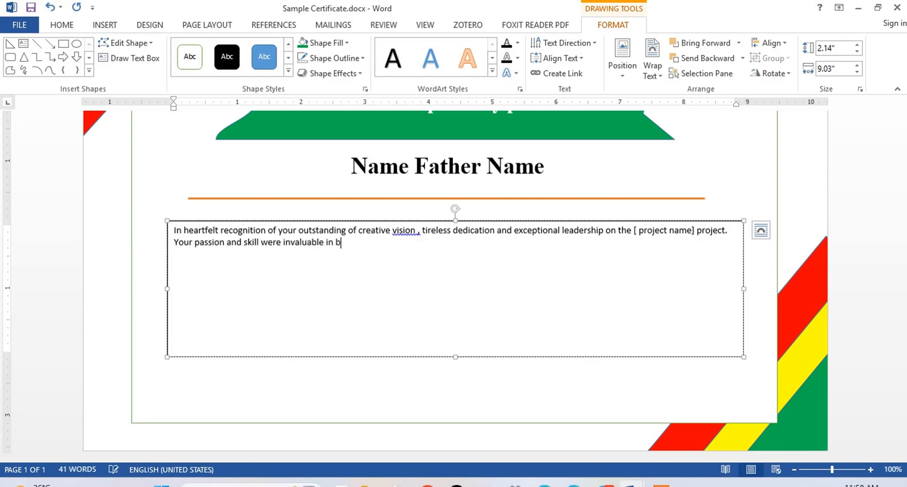
{"action": "type", "text": "ringing this project to life"}
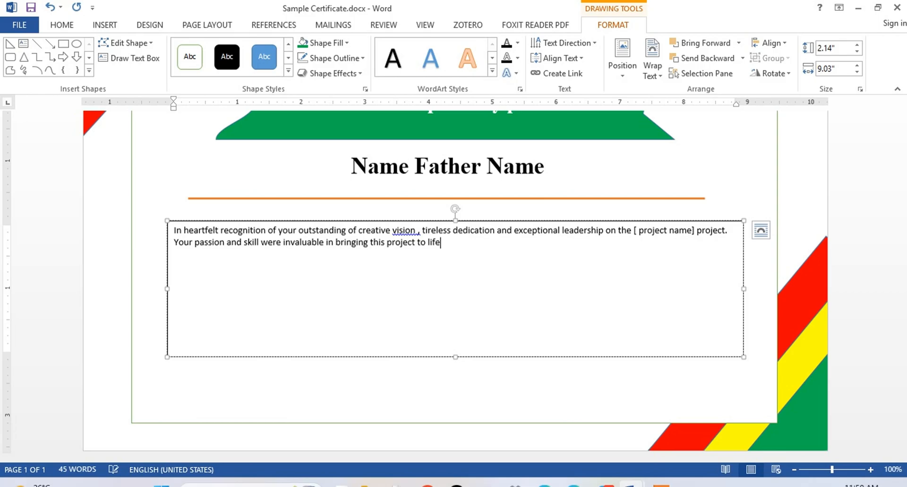
{"action": "type", "text": "ted on this 12th"}
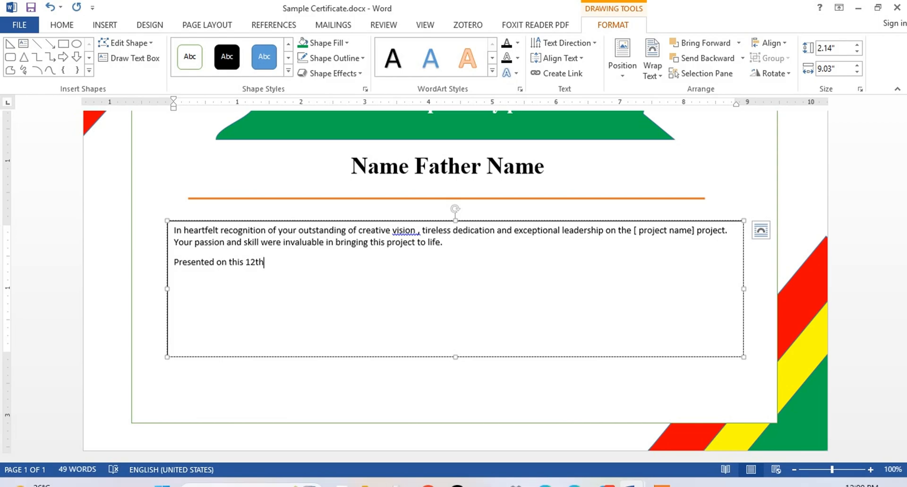
{"action": "type", "text": "day of September,2"}
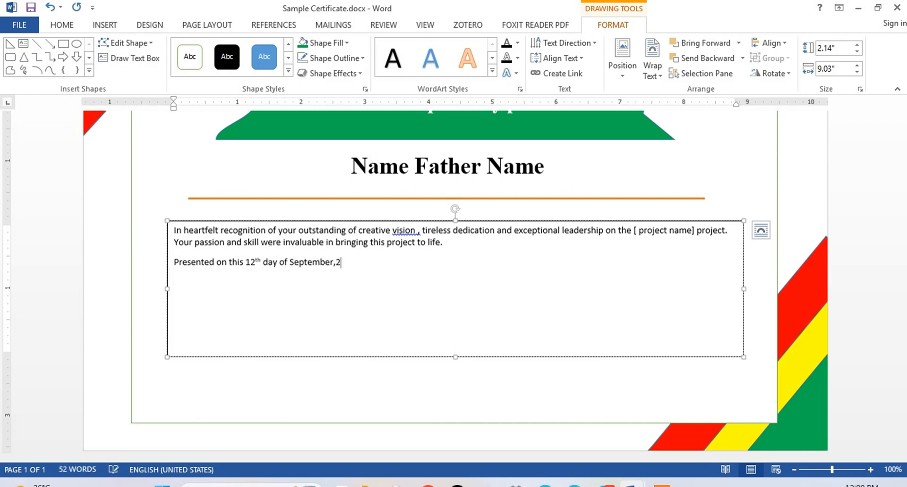
{"action": "type", "text": "025."}
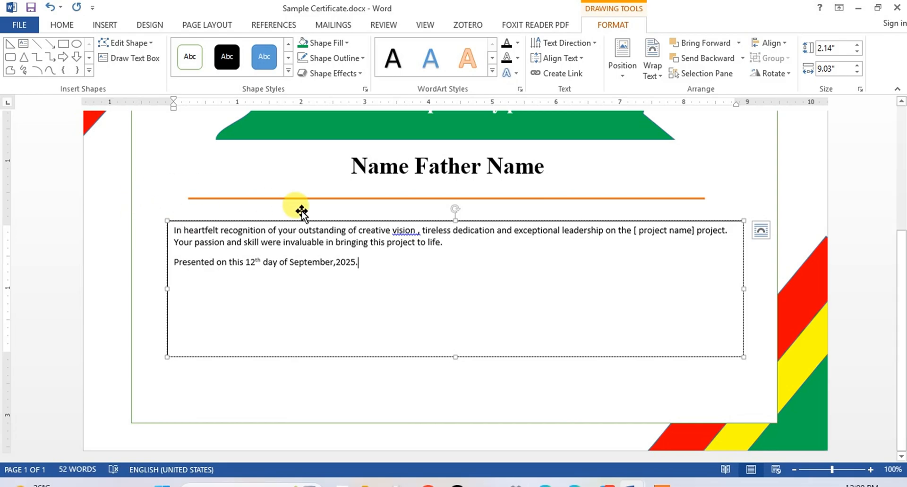
Step: Apply the suggested grammar corrections to the spacing in "September, 2025", "vision," and "[project name]"
{"action": "right_click", "coordinate": [341, 264]}
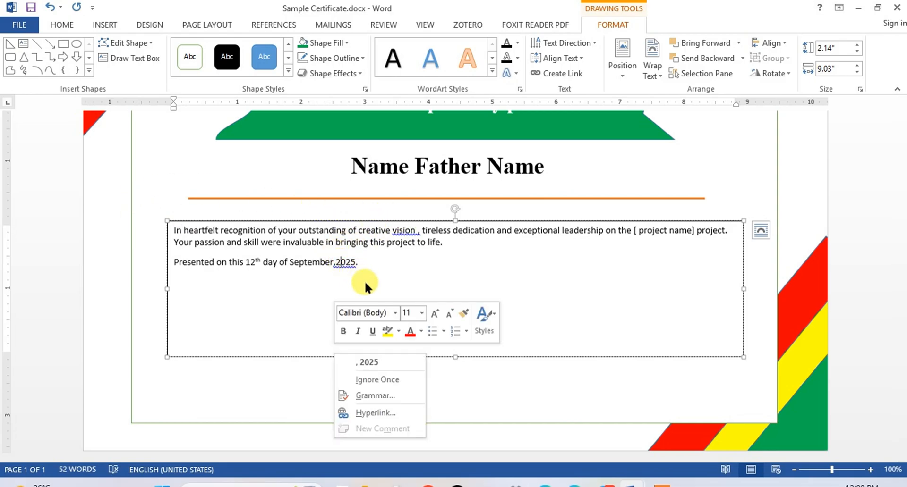
{"action": "left_click", "coordinate": [366, 362]}
{"action": "right_click", "coordinate": [399, 232]}
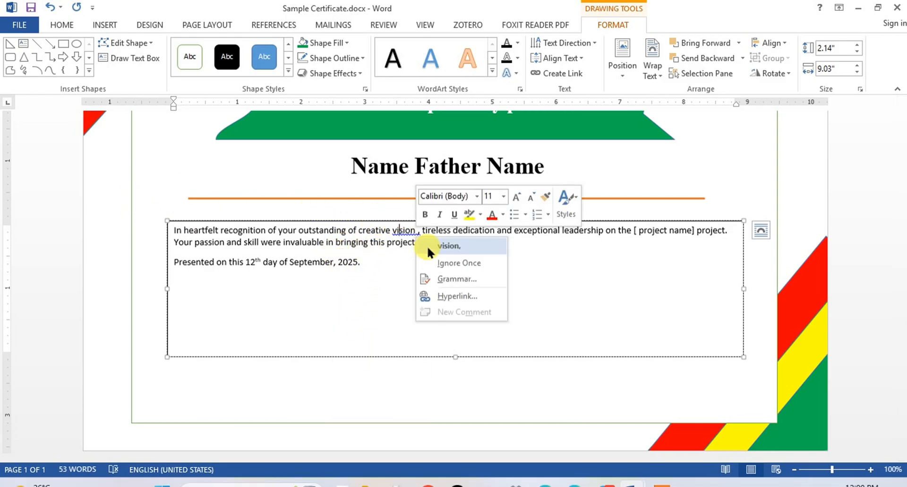
{"action": "left_click", "coordinate": [447, 246]}
{"action": "right_click", "coordinate": [652, 235]}
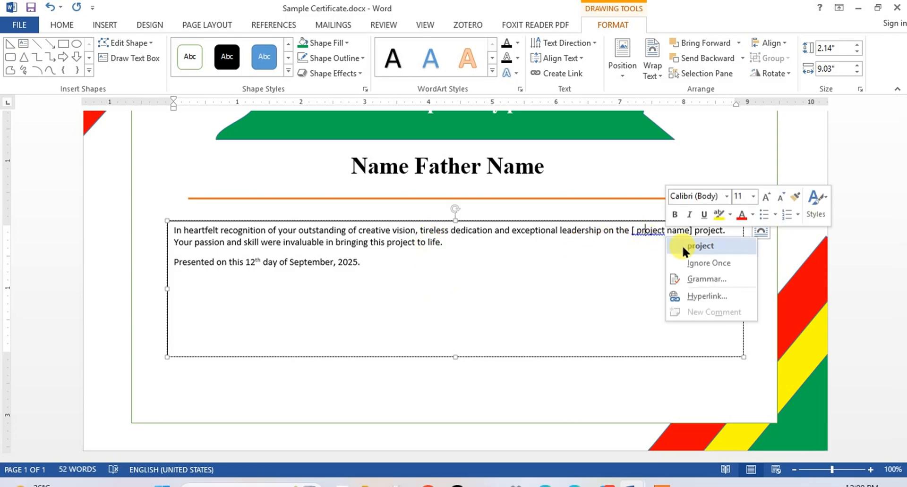
{"action": "left_click", "coordinate": [696, 238]}
Step: Format both paragraphs of the recognition text in Times New Roman at 22 pt
{"action": "left_click_drag", "start_coordinate": [400, 267], "coordinate": [163, 229]}
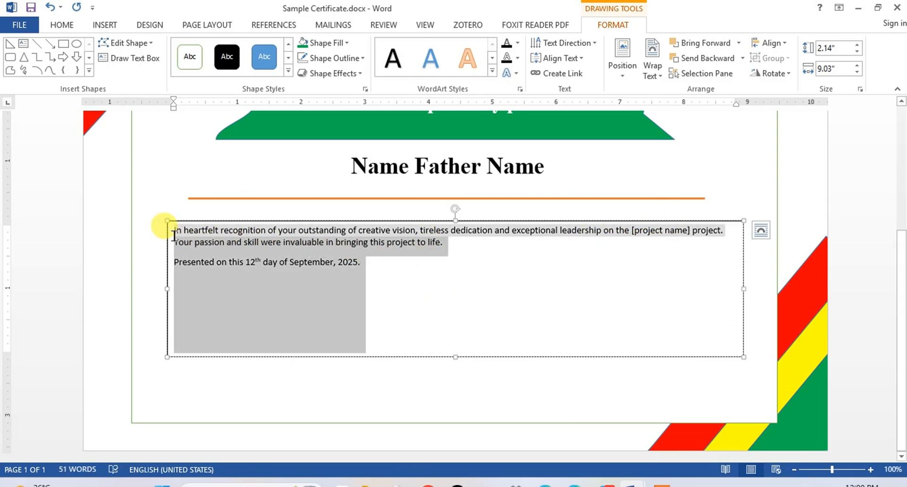
{"action": "left_click", "coordinate": [60, 24]}
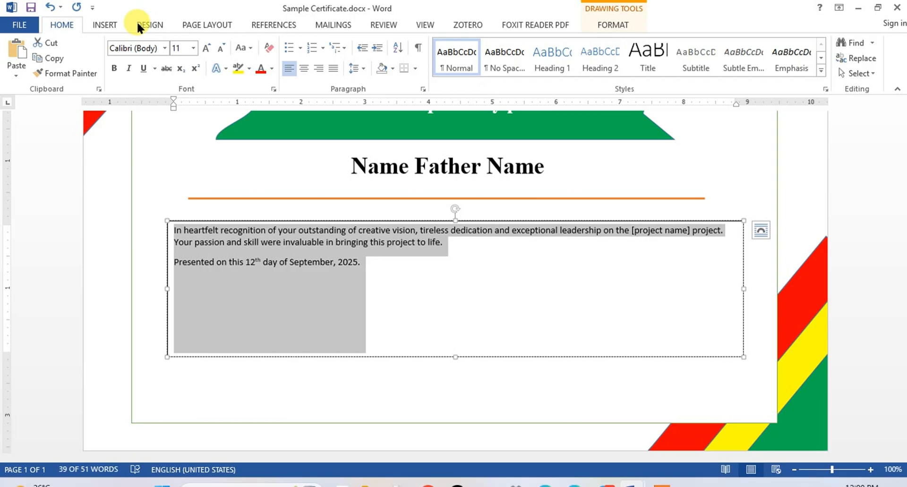
{"action": "left_click", "coordinate": [164, 47]}
{"action": "left_click", "coordinate": [157, 124]}
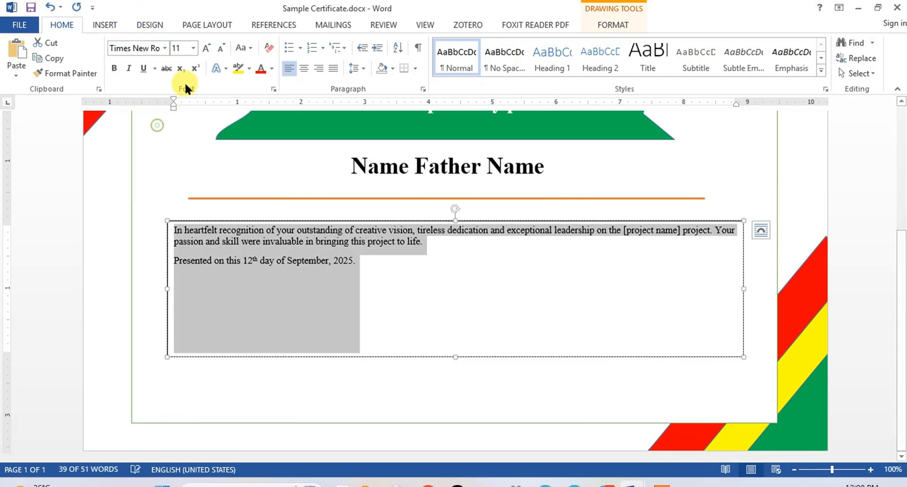
{"action": "left_click", "coordinate": [204, 47]}
{"action": "left_click", "coordinate": [205, 47]}
{"action": "left_click", "coordinate": [204, 47]}
{"action": "left_click", "coordinate": [205, 47]}
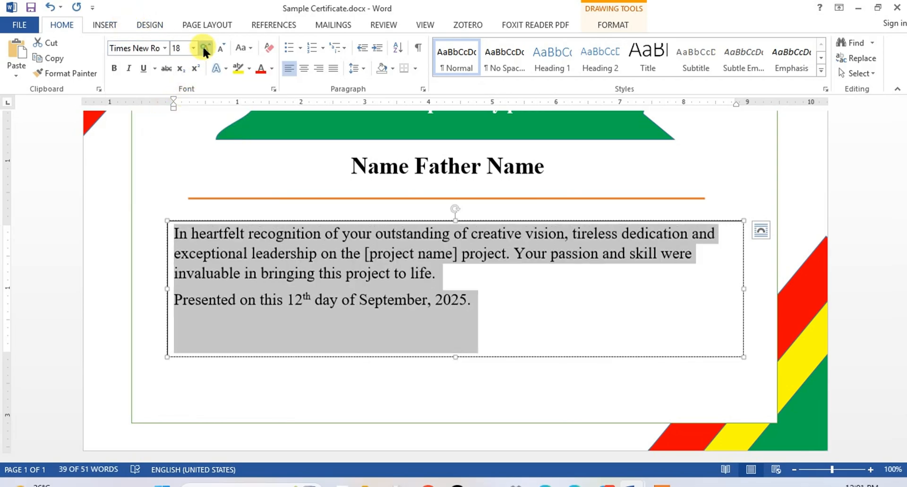
{"action": "left_click", "coordinate": [204, 48]}
{"action": "left_click", "coordinate": [205, 48]}
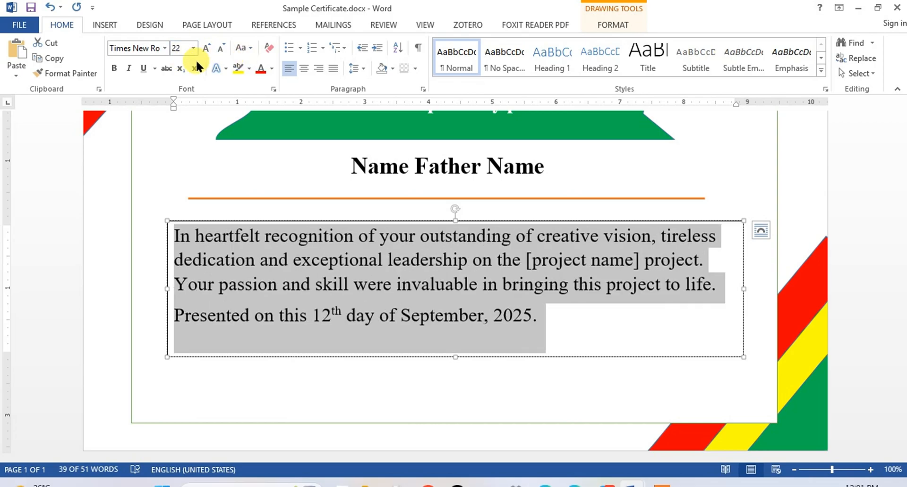